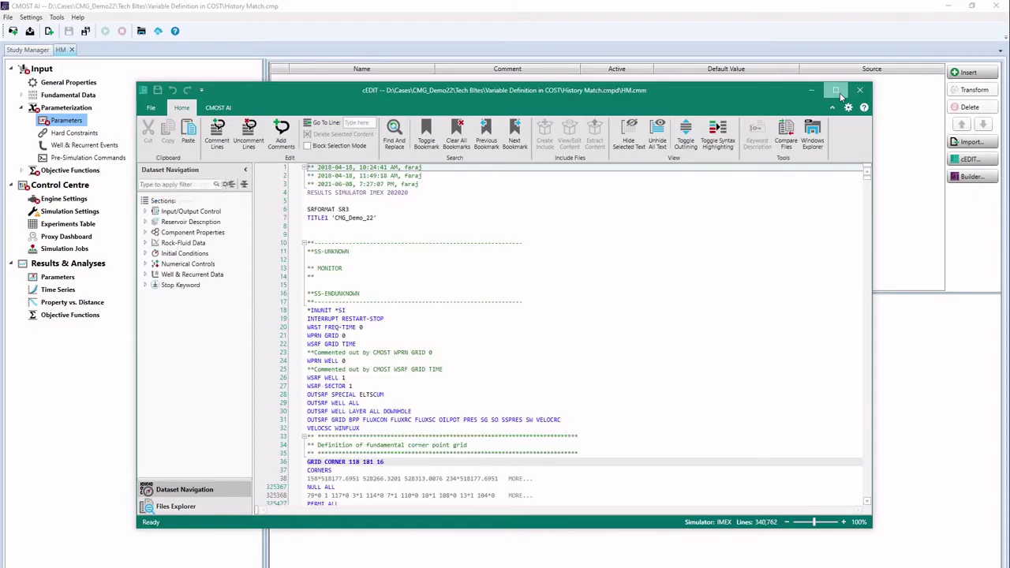
# Step: Maximize cEDIT and select the value 1 on PROD-1 modification line 328931
pyautogui.click(836, 90)
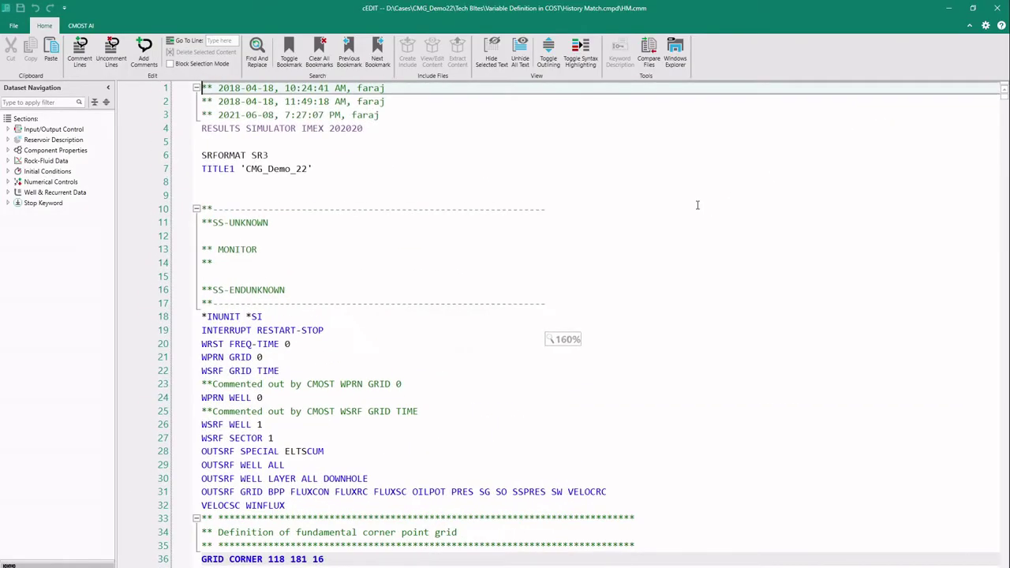
pyautogui.scroll(-10, 697, 204)
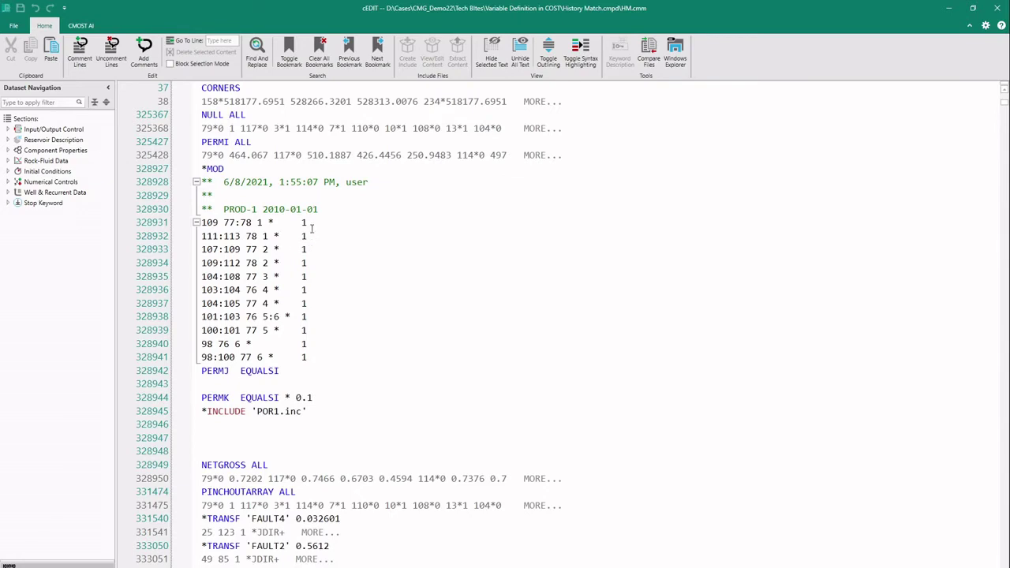
pyautogui.click(304, 222)
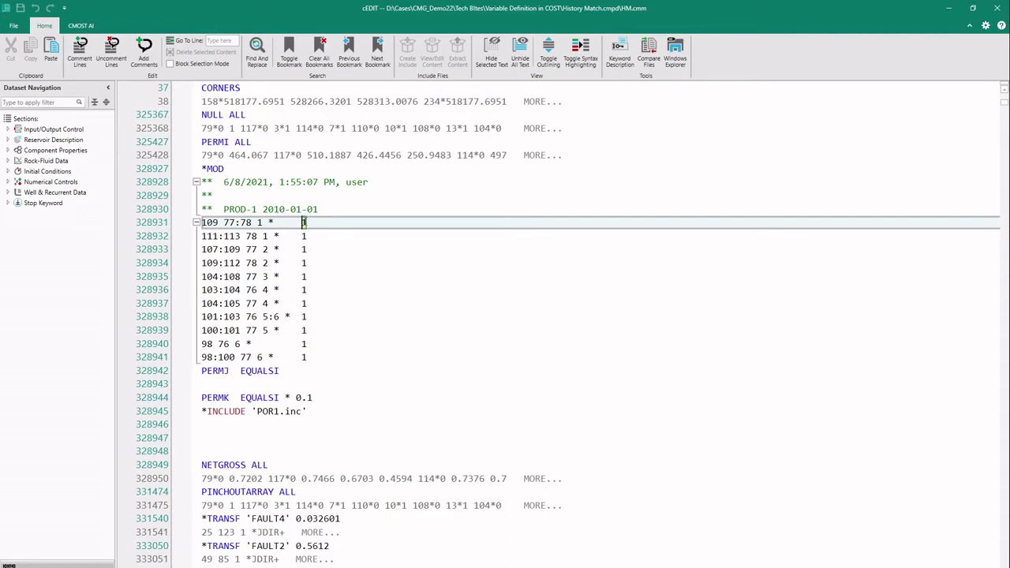
pyautogui.doubleClick(303, 223)
# Step: Create a parameter named PERM_MULT from the selected value 1 on line 328931
pyautogui.rightClick(304, 224)
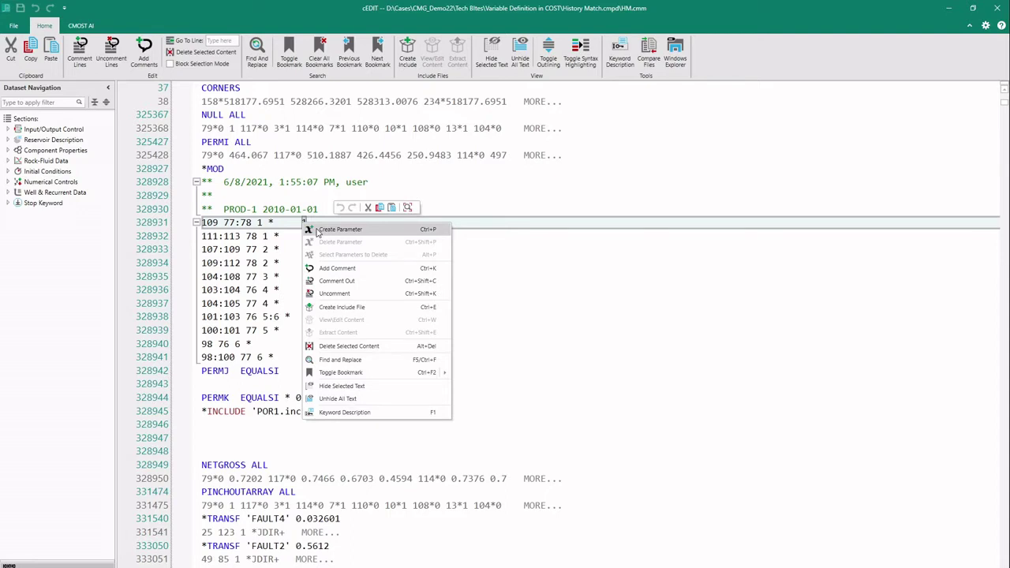
pyautogui.click(318, 230)
pyautogui.doubleClick(528, 294)
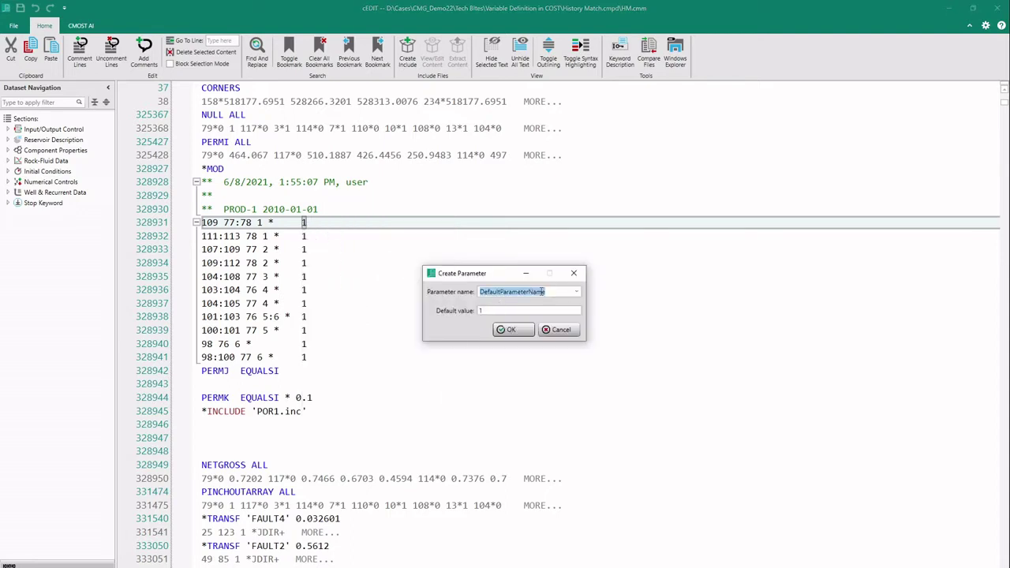
pyautogui.write('MUL')
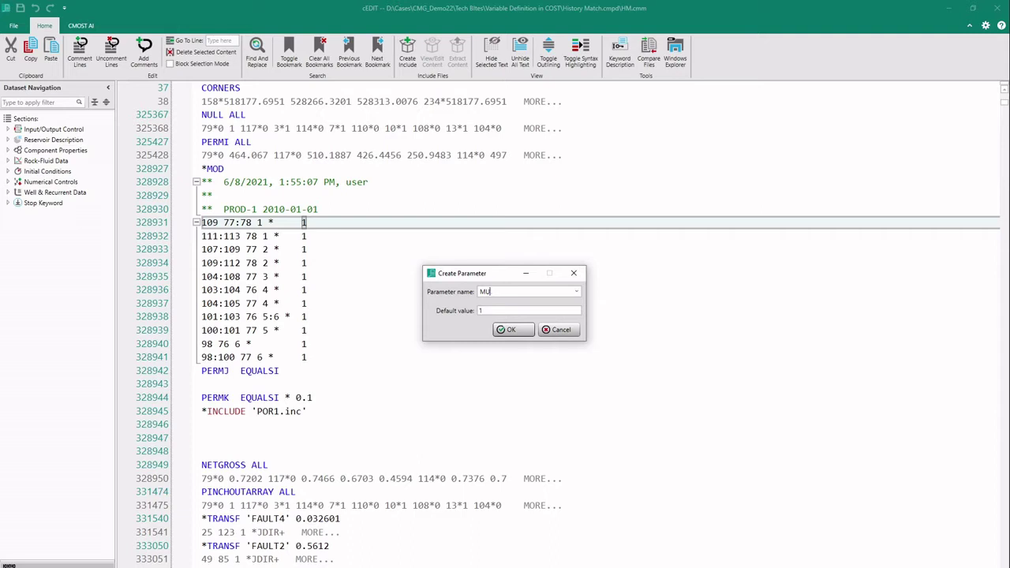
pyautogui.press('BackSpace')
pyautogui.press('BackSpace')
pyautogui.write('PERM_MULT')
pyautogui.click(498, 331)
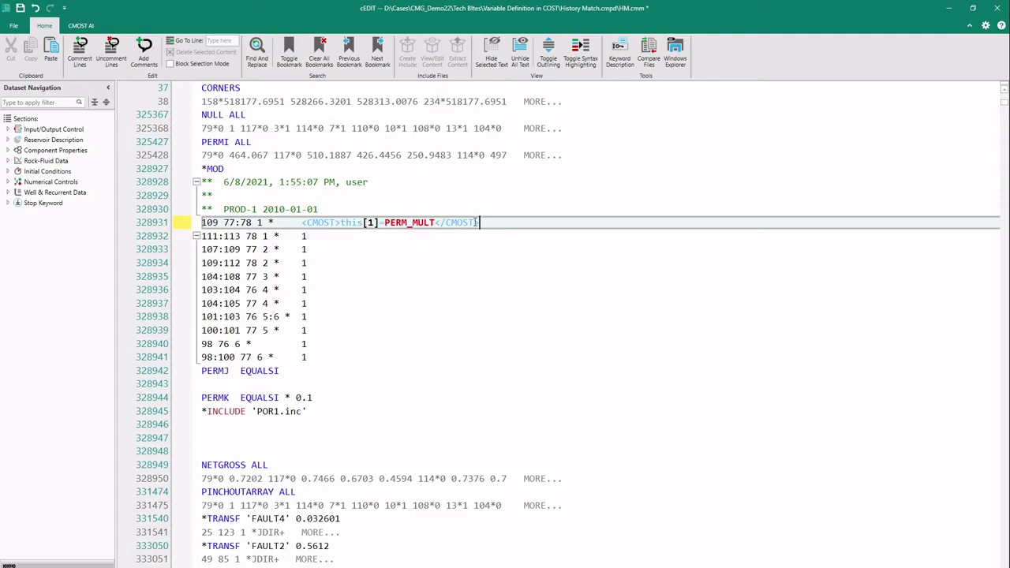
# Step: Paste the PERM_MULT tag over the 1s on lines 328932 through 328941
pyautogui.moveTo(486, 222); pyautogui.dragTo(304, 227)
pyautogui.hotkey('ctrl', 'c')
pyautogui.doubleClick(304, 236)
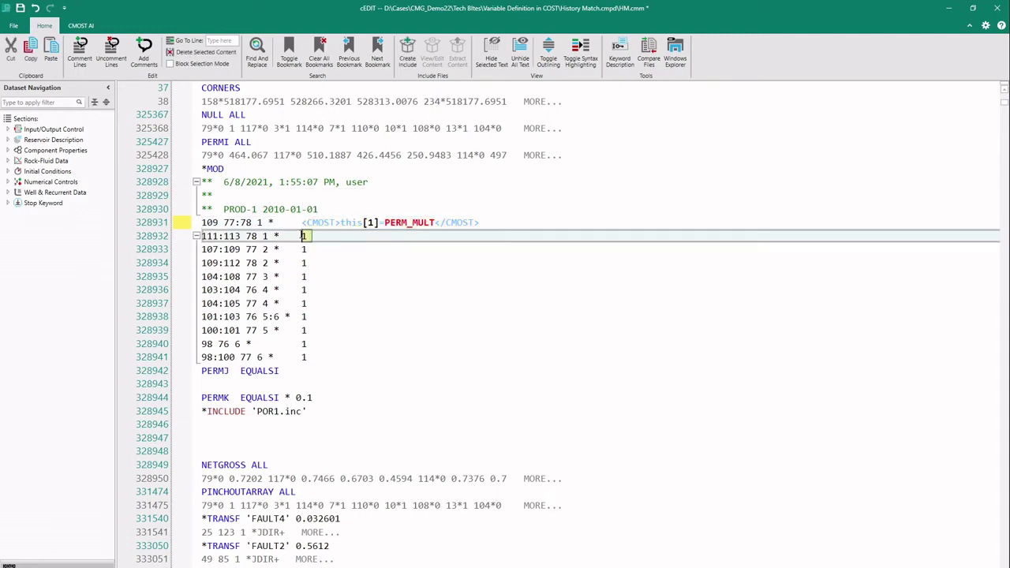
pyautogui.hotkey('ctrl', 'v')
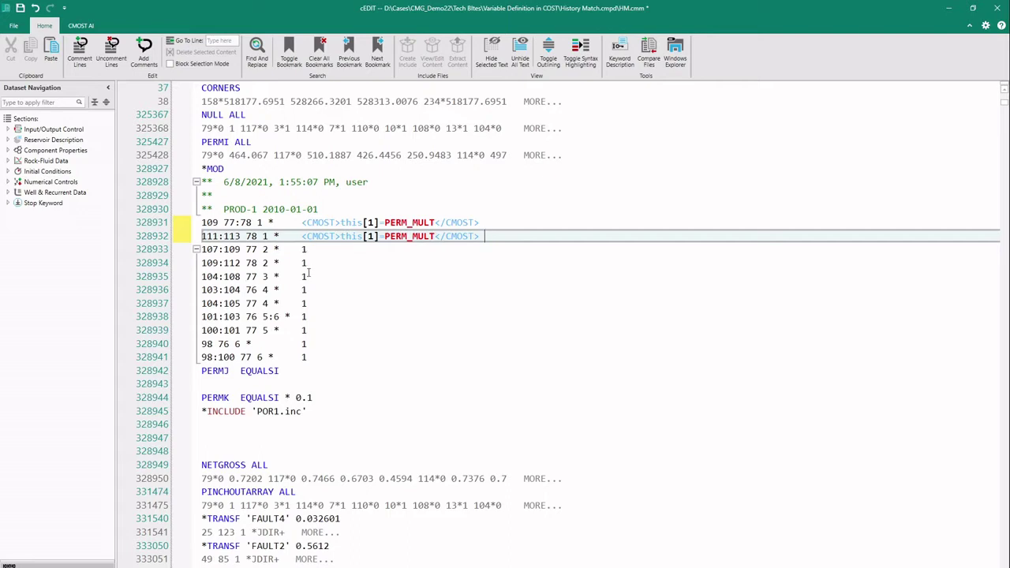
pyautogui.moveTo(303, 249); pyautogui.dragTo(310, 355)
pyautogui.hotkey('ctrl', 'v')
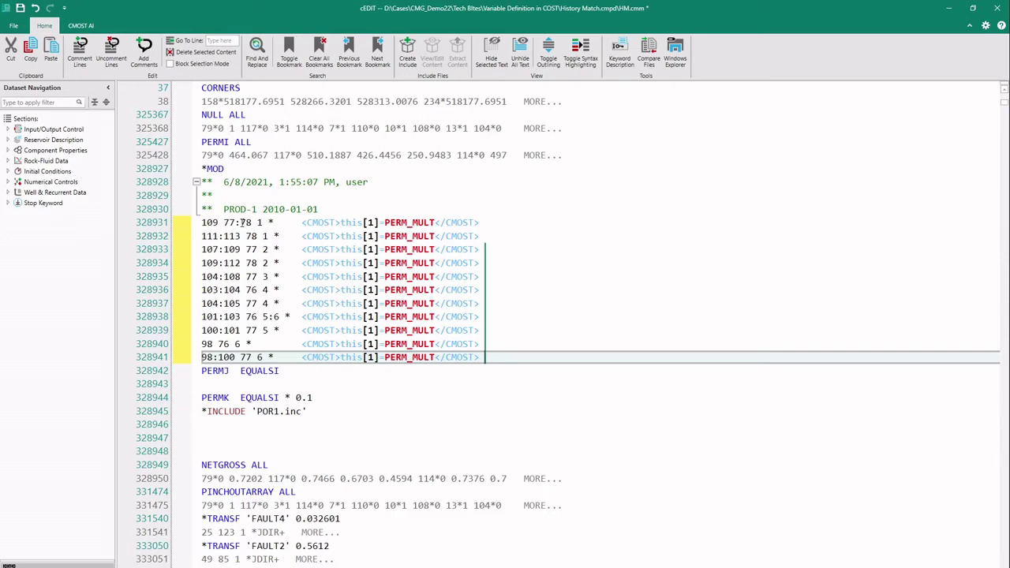
pyautogui.click(240, 223)
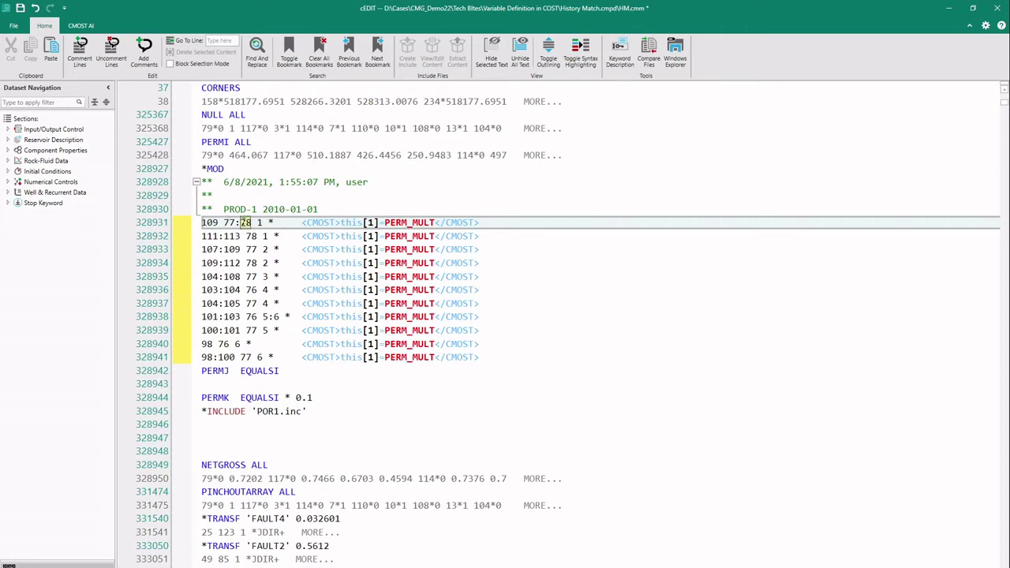
# Step: Make the J-range end 78 on line 328931 a parameter named J_EXTN
pyautogui.doubleClick(246, 224)
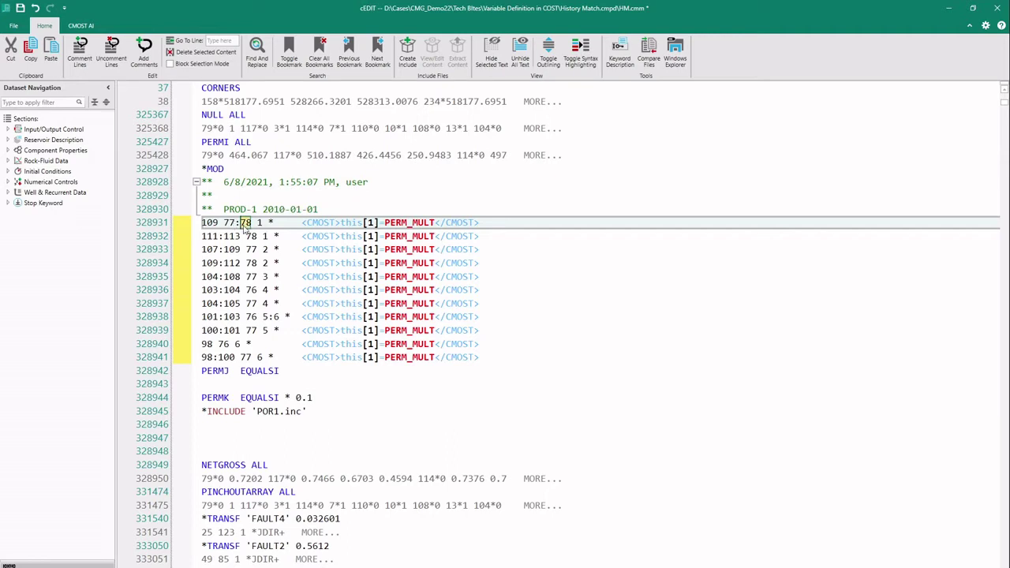
pyautogui.rightClick(247, 227)
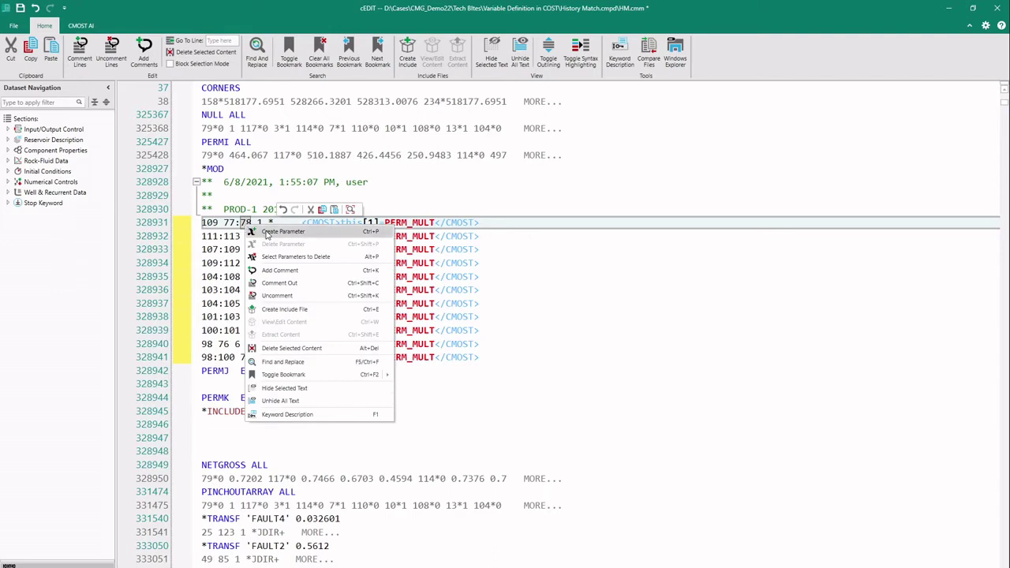
pyautogui.click(272, 232)
pyautogui.doubleClick(554, 292)
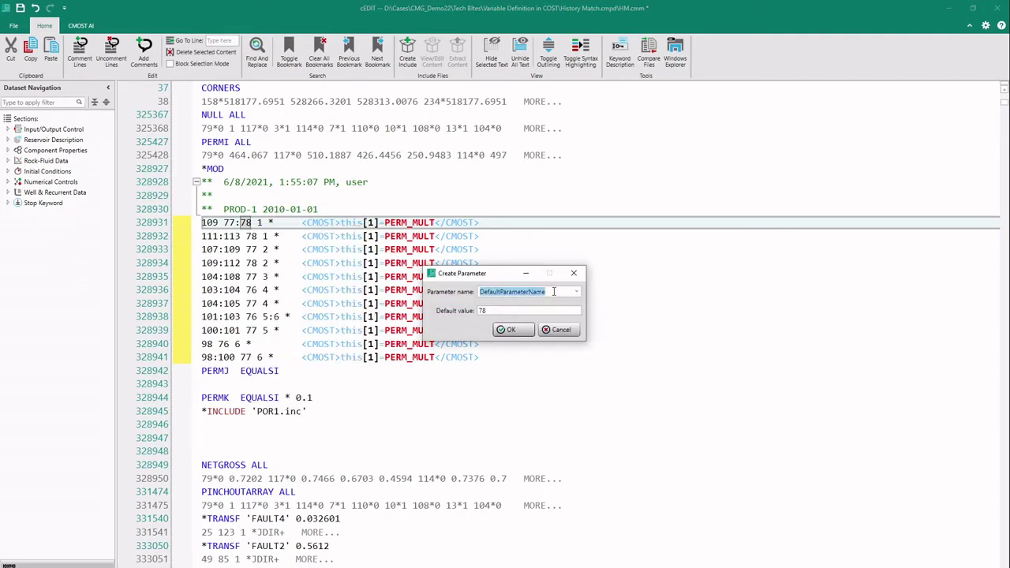
pyautogui.write('J_EXT')
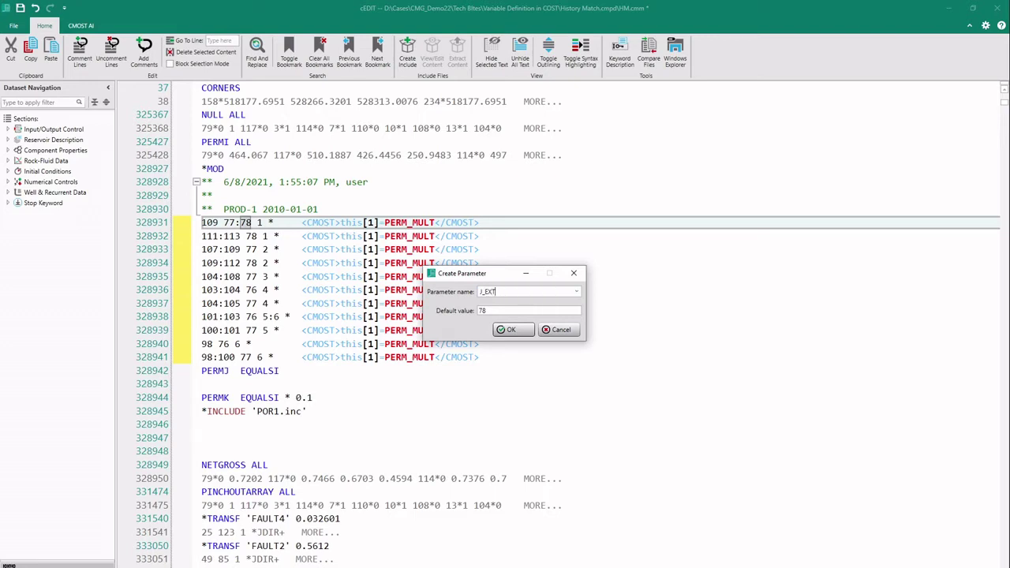
pyautogui.write('N')
pyautogui.press('Return')
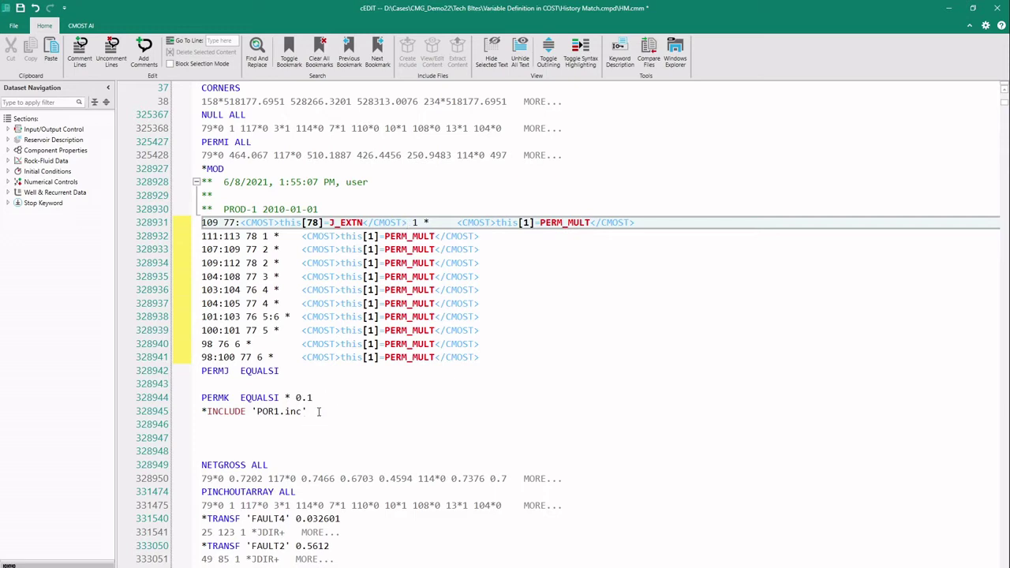
pyautogui.moveTo(310, 411); pyautogui.dragTo(251, 411)
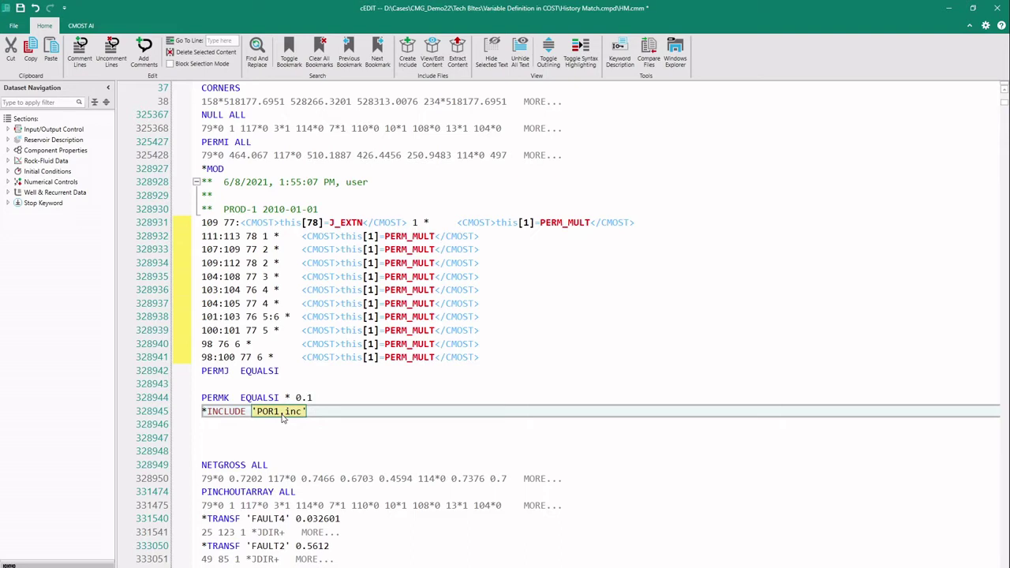
# Step: Turn the POR1.inc include into parameter POR_SET, then save and close cEDIT
pyautogui.rightClick(282, 419)
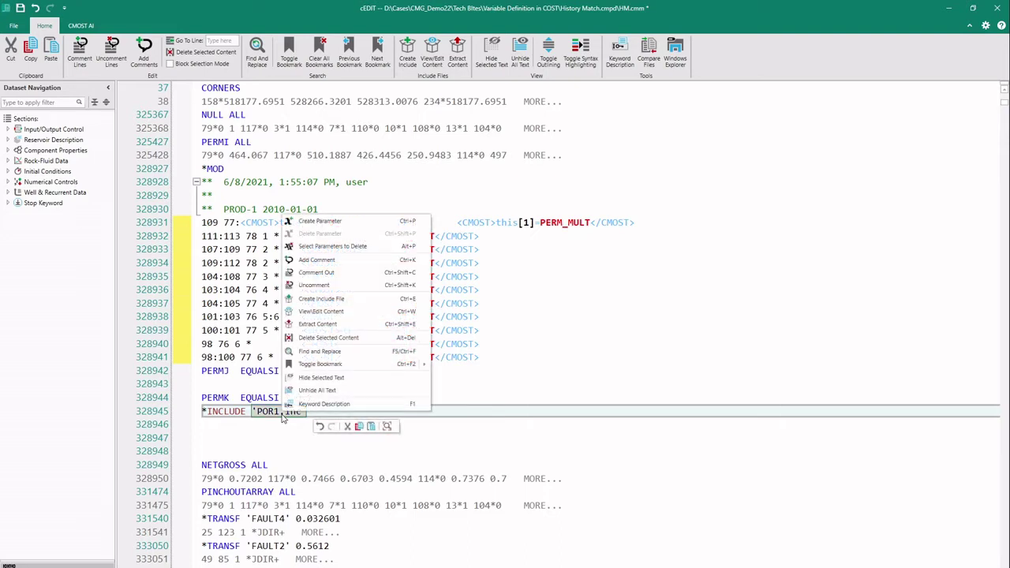
pyautogui.click(339, 221)
pyautogui.doubleClick(519, 291)
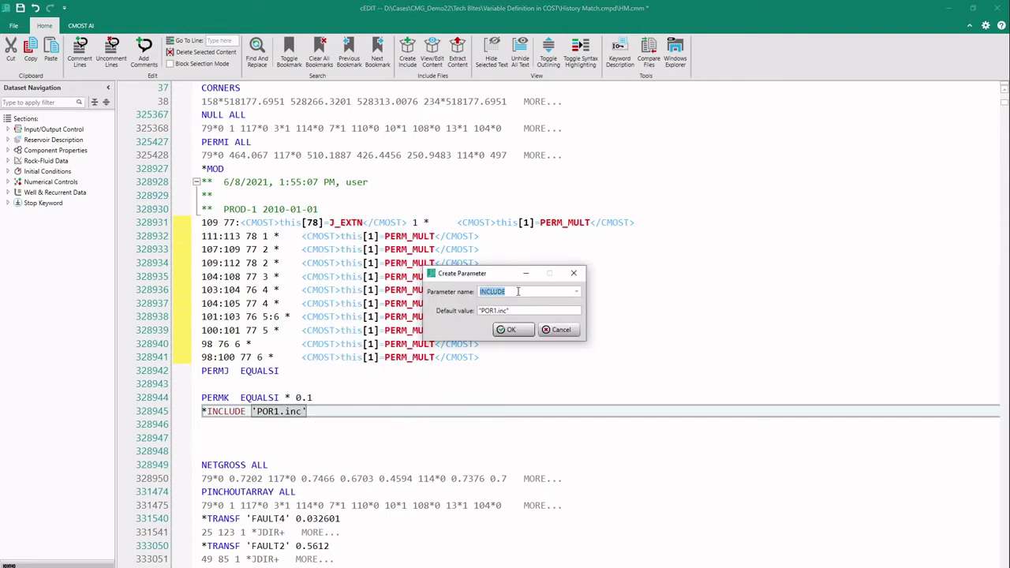
pyautogui.write('POR_SET')
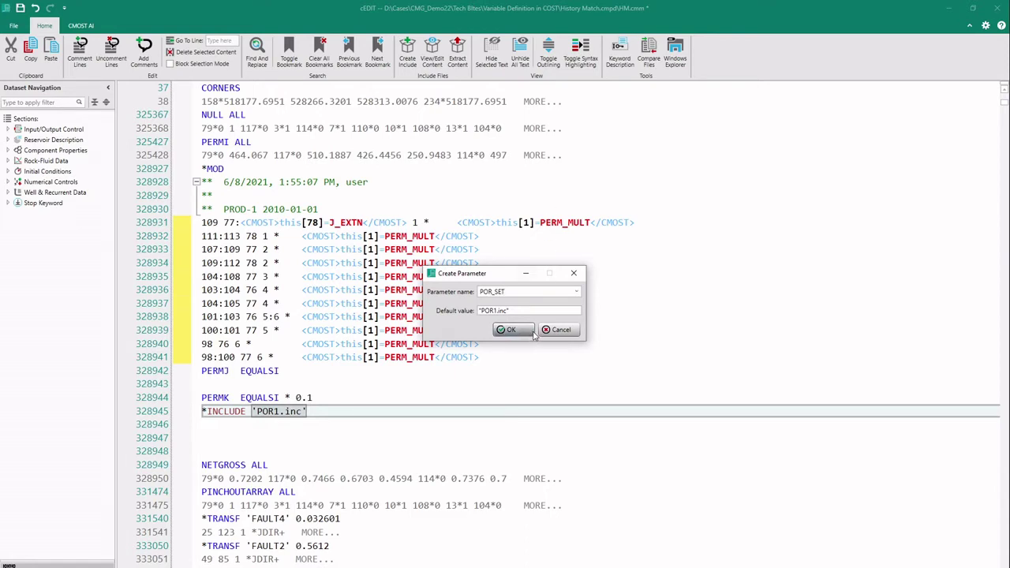
pyautogui.click(532, 331)
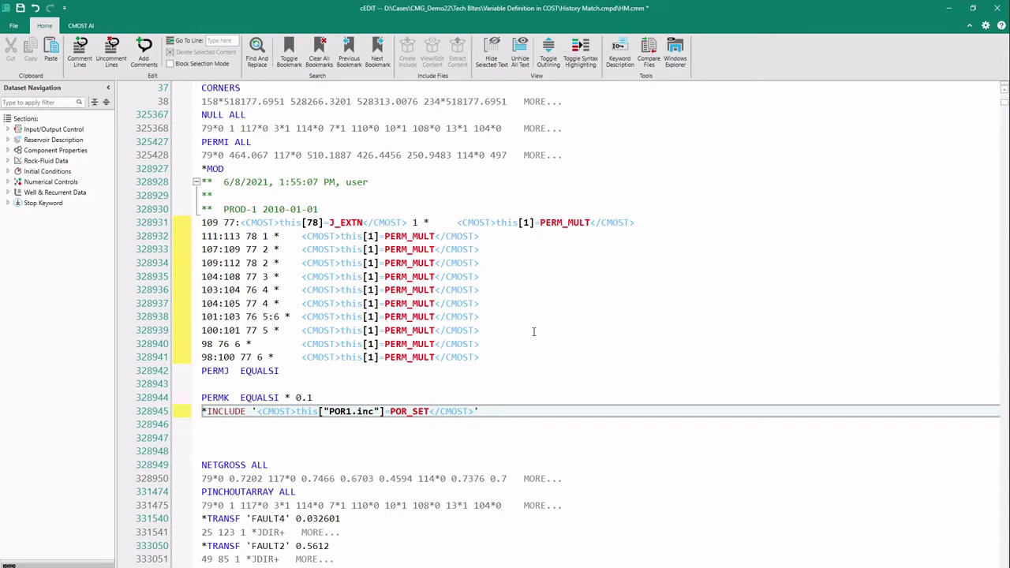
pyautogui.click(21, 9)
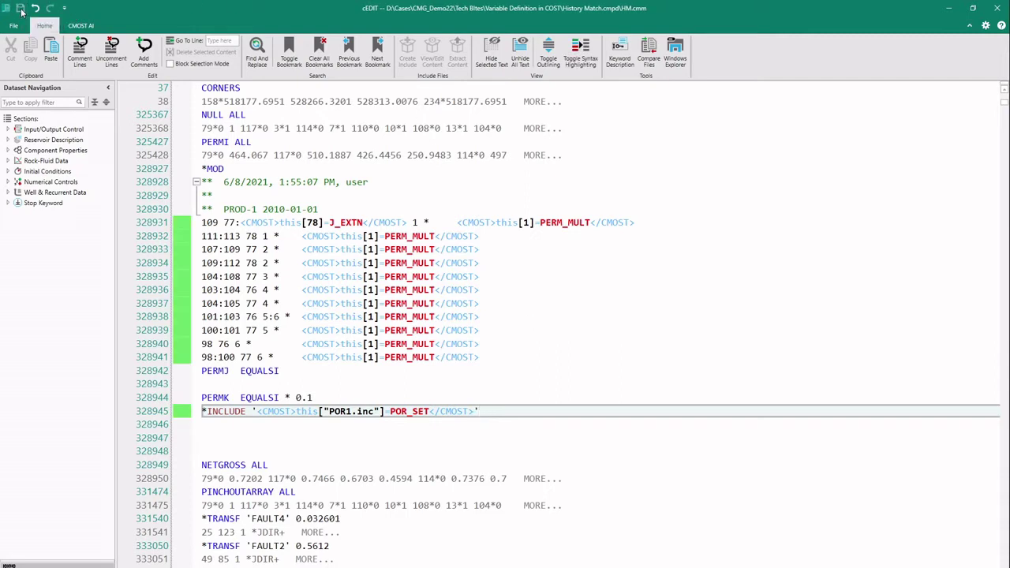
pyautogui.click(1004, 10)
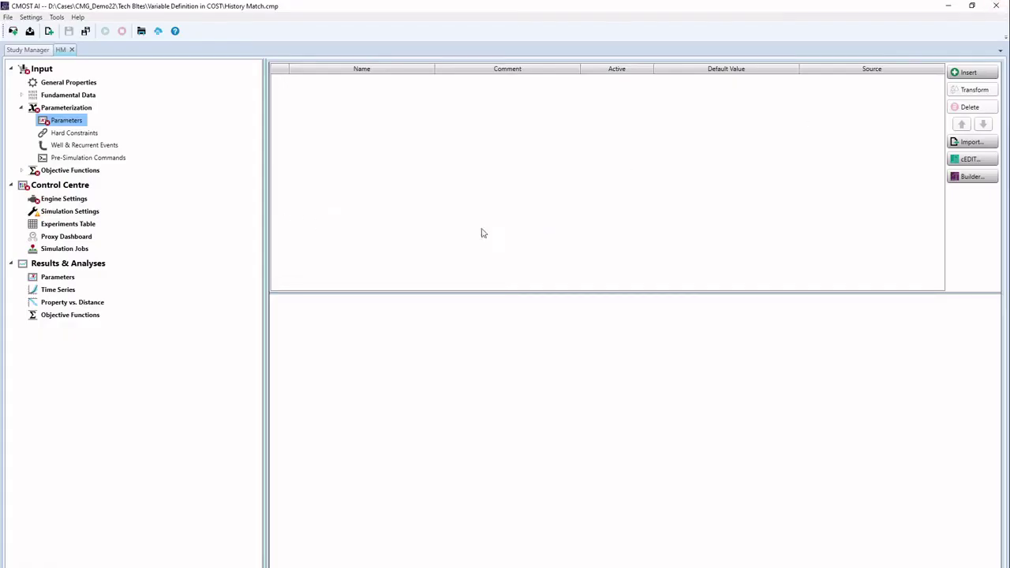
# Step: Open the HM.cmm dataset in Builder and move the CMOST Definition dialog aside
pyautogui.click(979, 181)
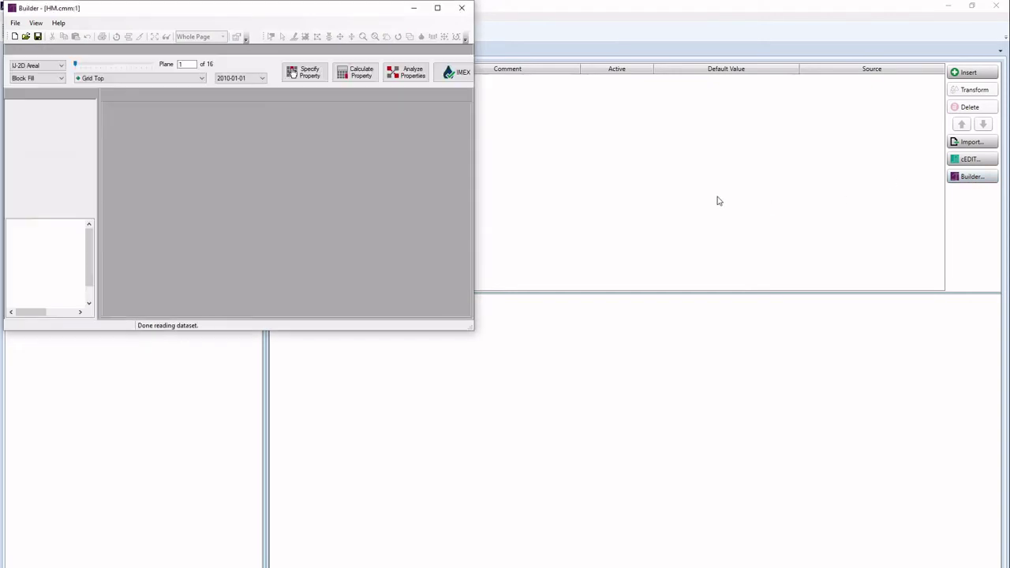
pyautogui.moveTo(266, 8); pyautogui.dragTo(437, 100)
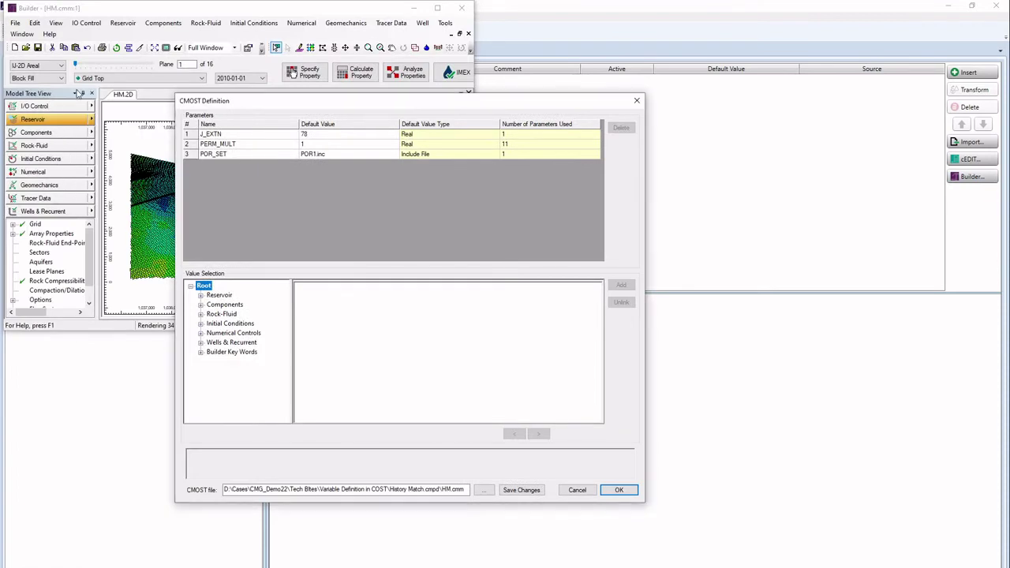
# Step: Show the Rock Type 1, Set 1 relative permeability data under Builder Key Words
pyautogui.click(200, 343)
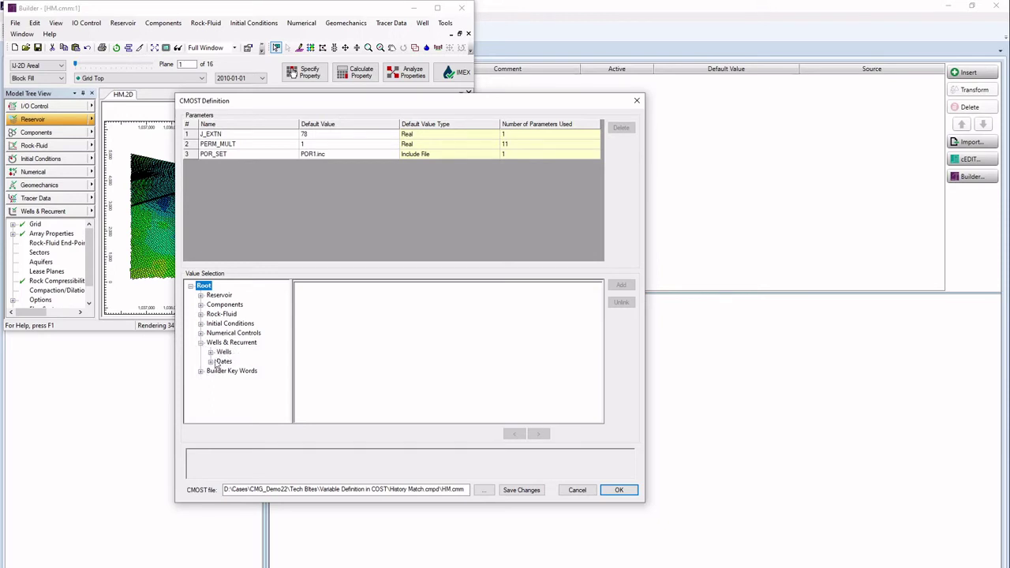
pyautogui.click(201, 343)
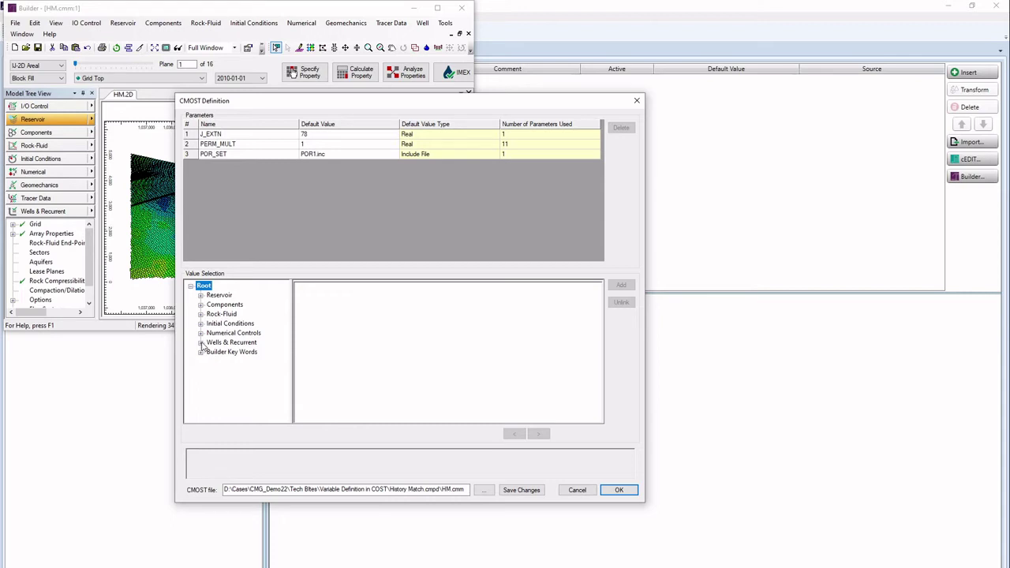
pyautogui.click(201, 352)
pyautogui.click(210, 361)
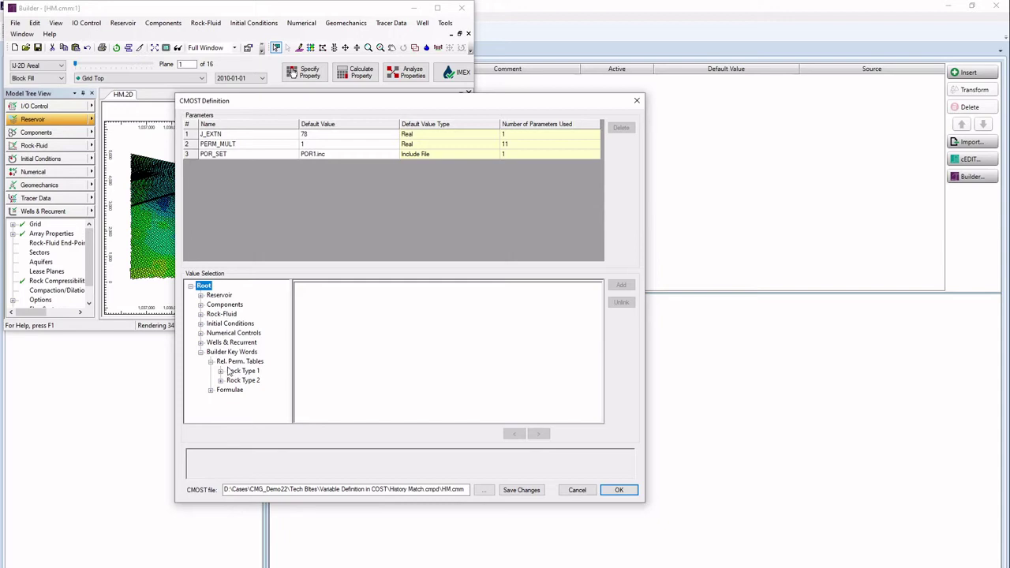
pyautogui.click(221, 371)
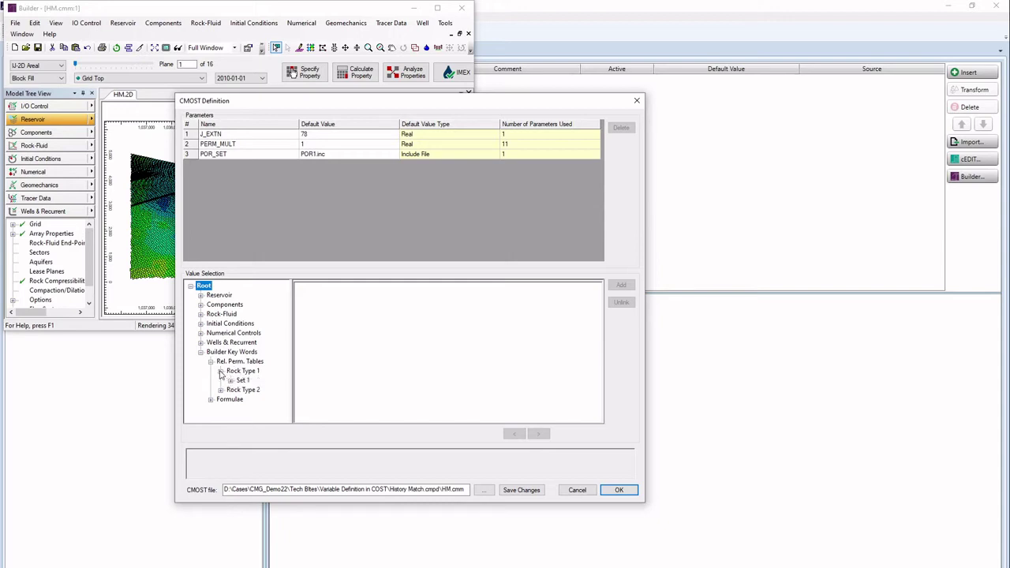
pyautogui.click(231, 380)
pyautogui.click(263, 389)
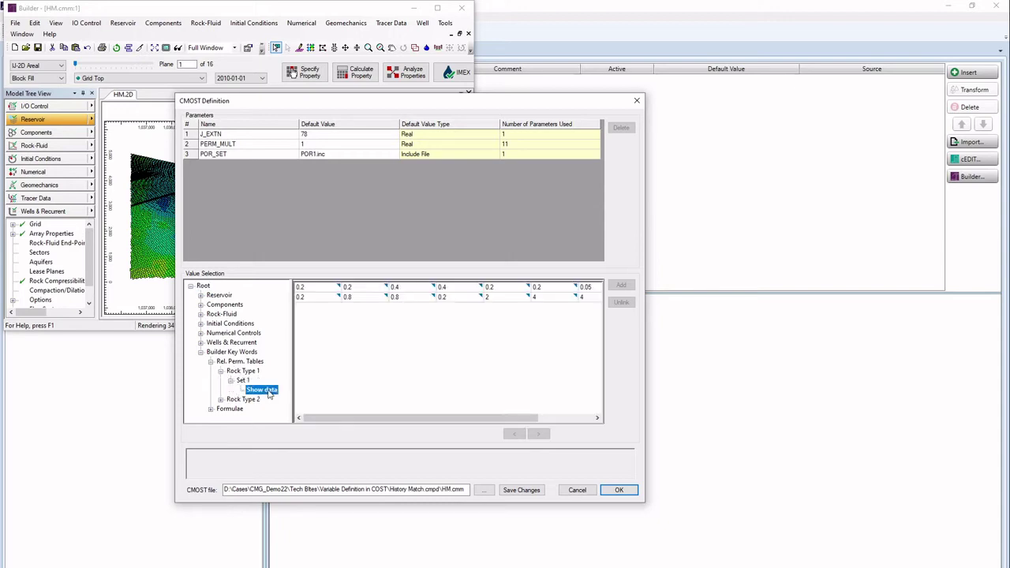
# Step: Add the SWCON value (0.2) as a new CMOST parameter named SWCON
pyautogui.click(318, 289)
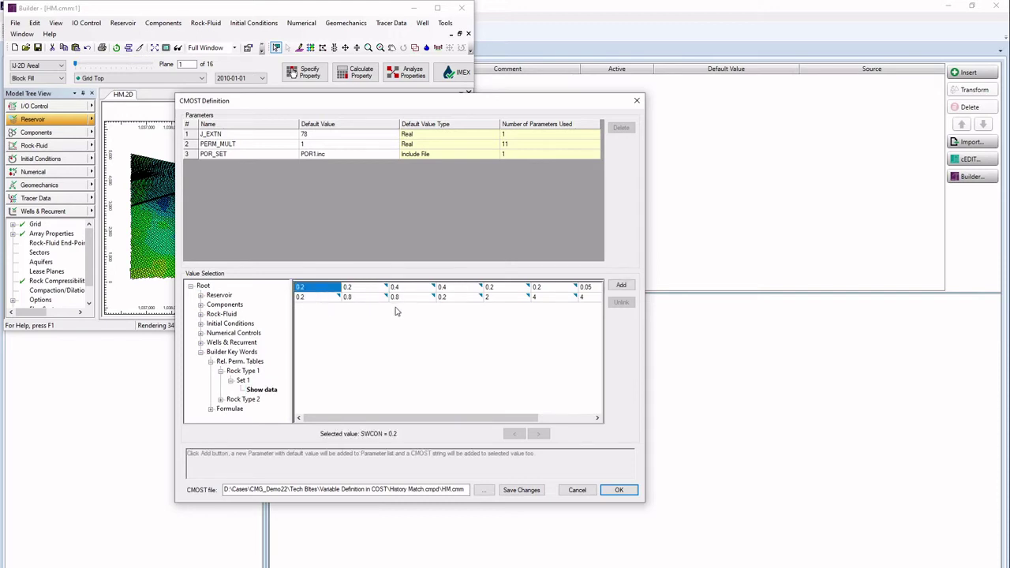
pyautogui.click(355, 295)
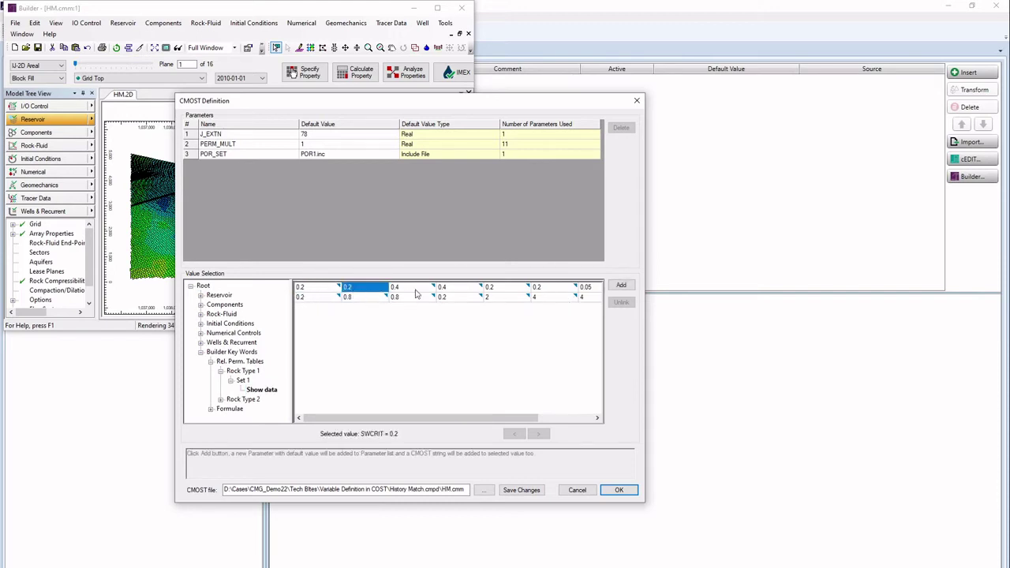
pyautogui.click(419, 294)
pyautogui.click(478, 292)
pyautogui.click(499, 289)
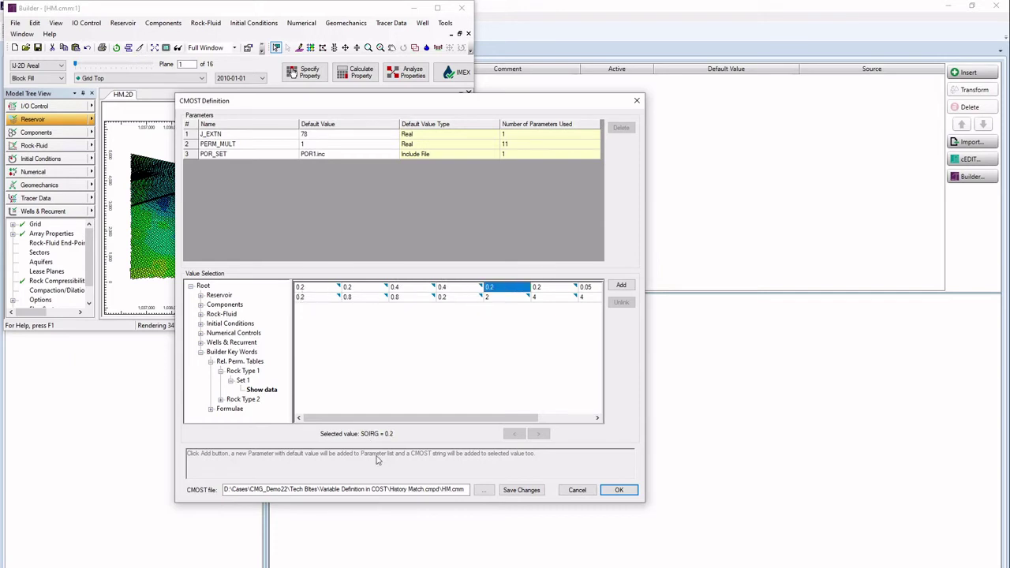
pyautogui.click(321, 287)
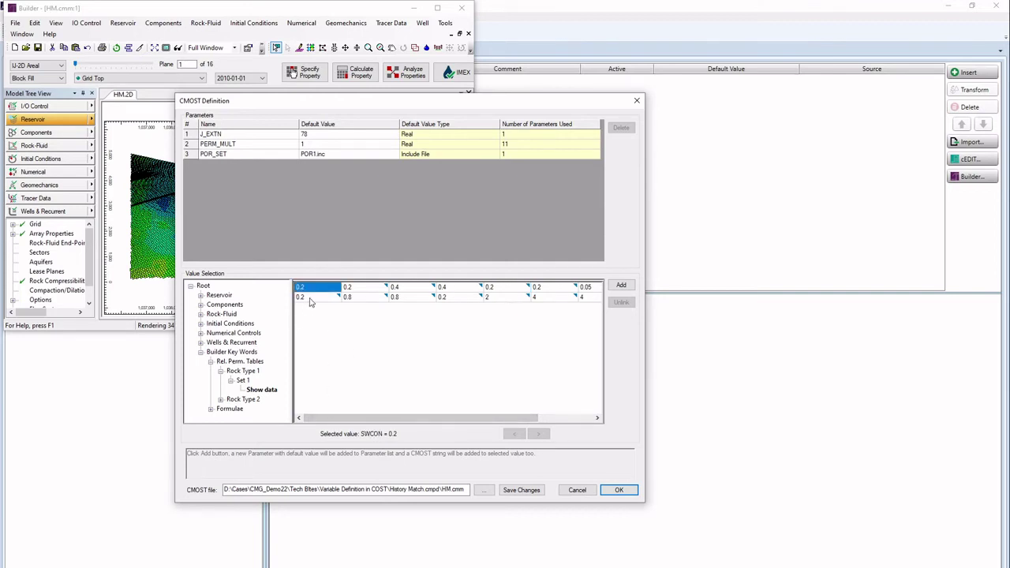
pyautogui.click(359, 291)
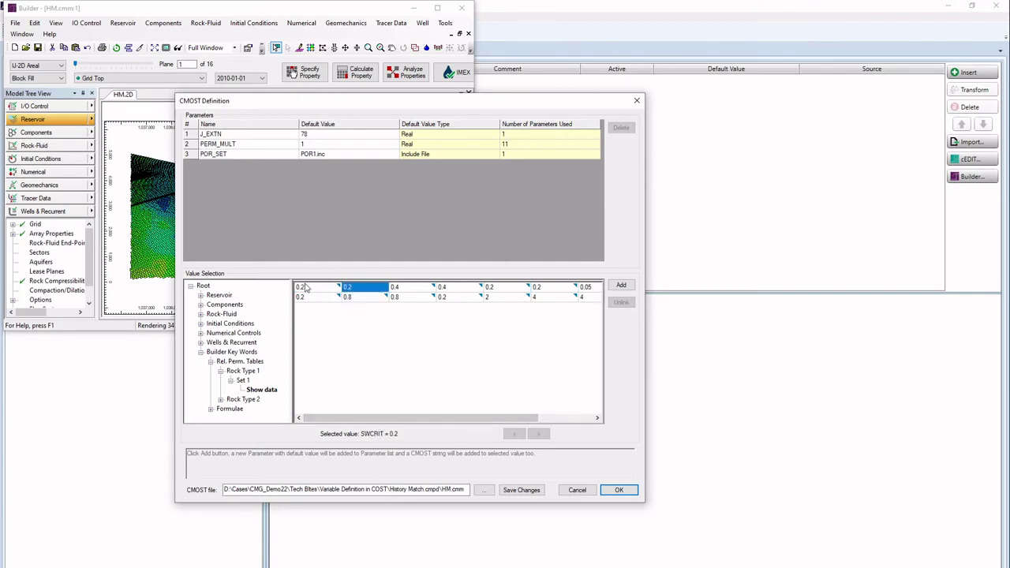
pyautogui.click(359, 289)
pyautogui.click(323, 290)
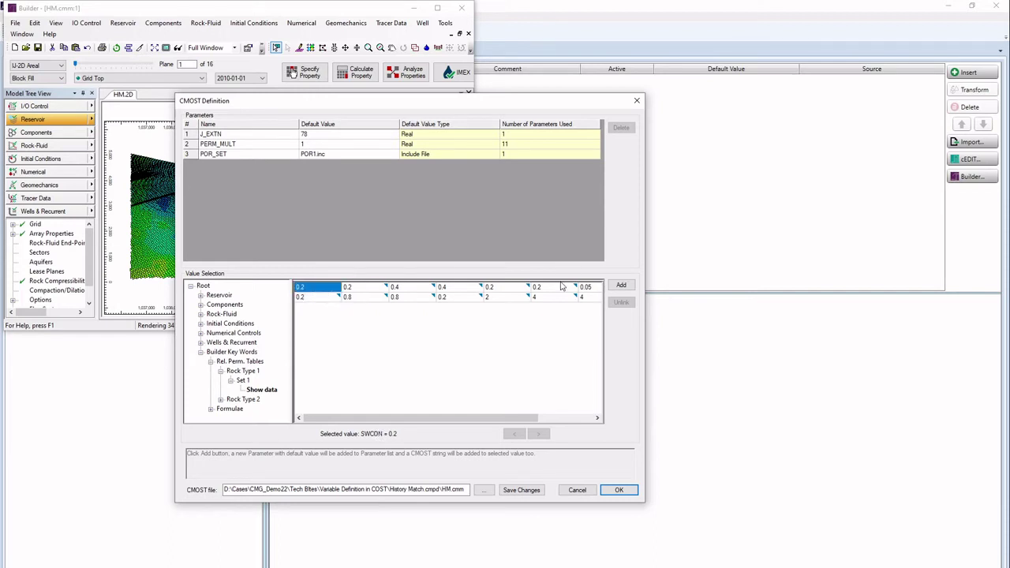
pyautogui.click(622, 285)
pyautogui.click(237, 164)
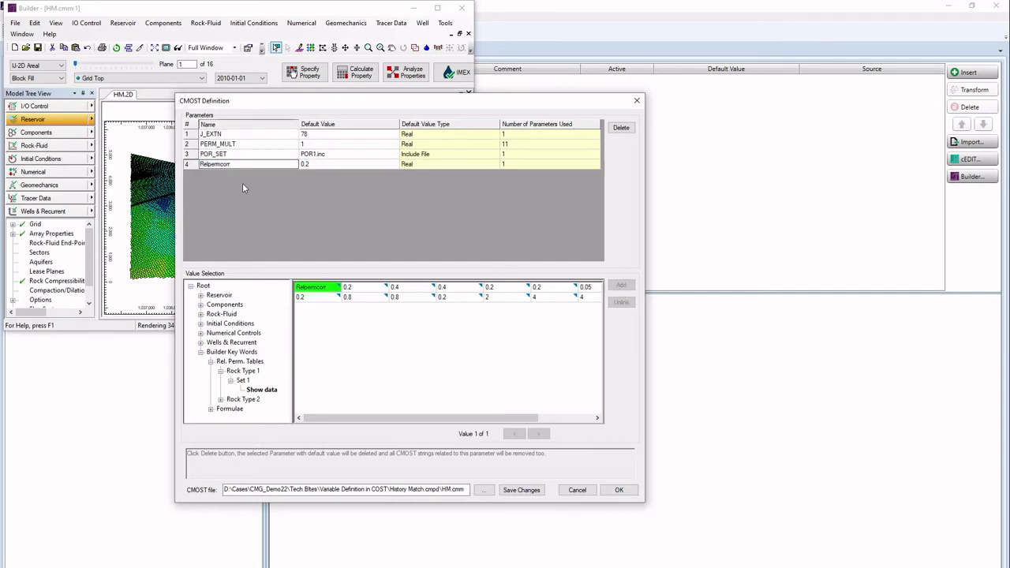
pyautogui.moveTo(247, 166); pyautogui.dragTo(160, 167)
pyautogui.write('SWCON')
pyautogui.press('Return')
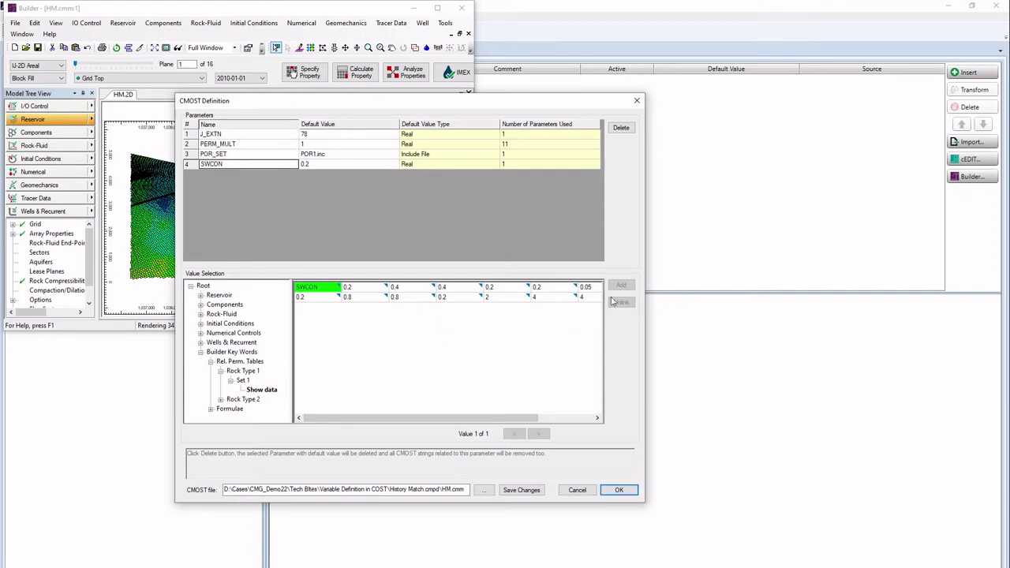
# Step: Add the SWCRIT value (0.2) as a new CMOST parameter named SWCRIT
pyautogui.click(352, 289)
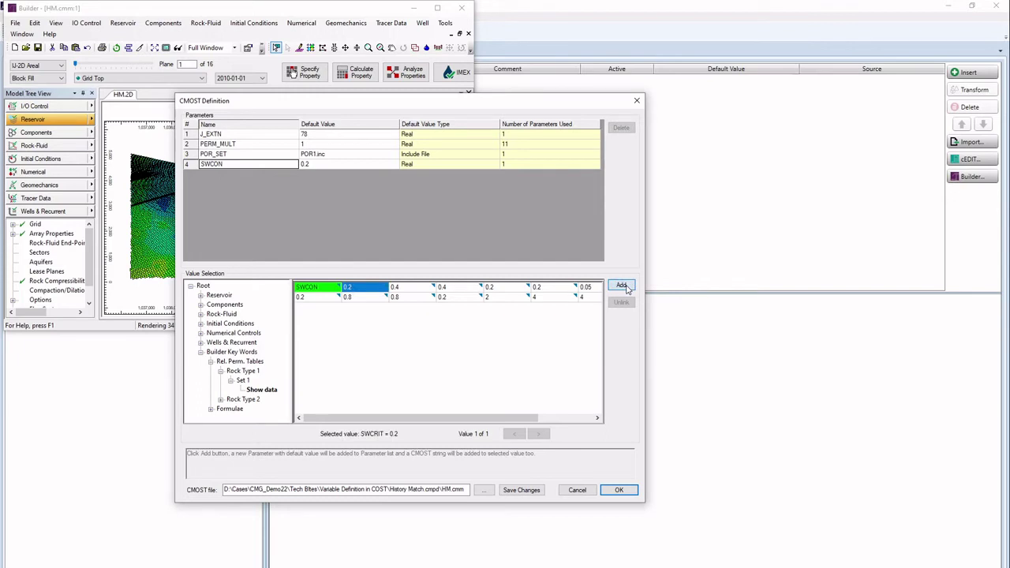
pyautogui.click(624, 287)
pyautogui.click(267, 169)
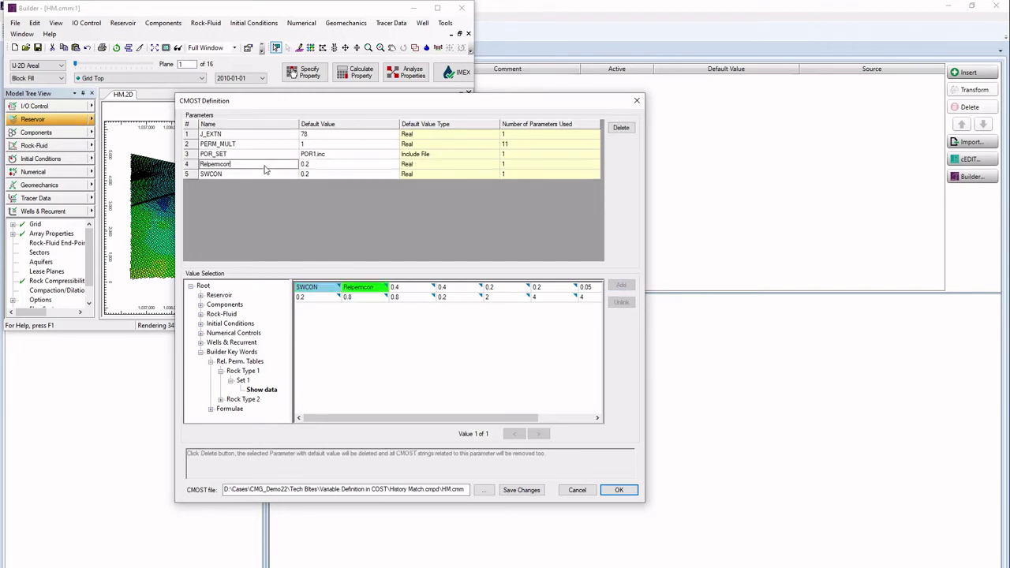
pyautogui.moveTo(267, 168); pyautogui.dragTo(136, 164)
pyautogui.write('SWCRIT')
pyautogui.press('Return')
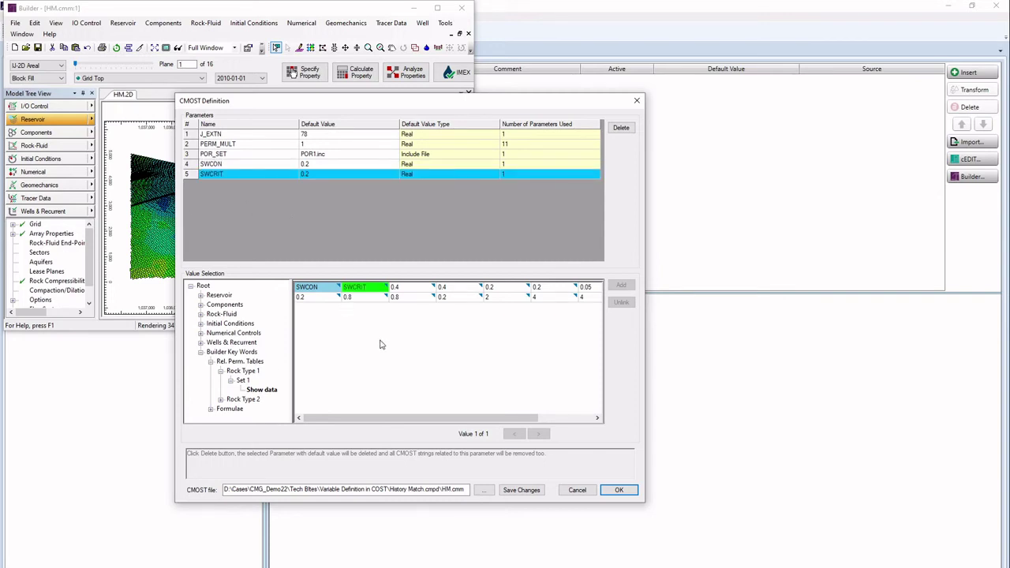
# Step: Save the dataset, close Builder, and import its parameters into CMOST AI
pyautogui.click(616, 492)
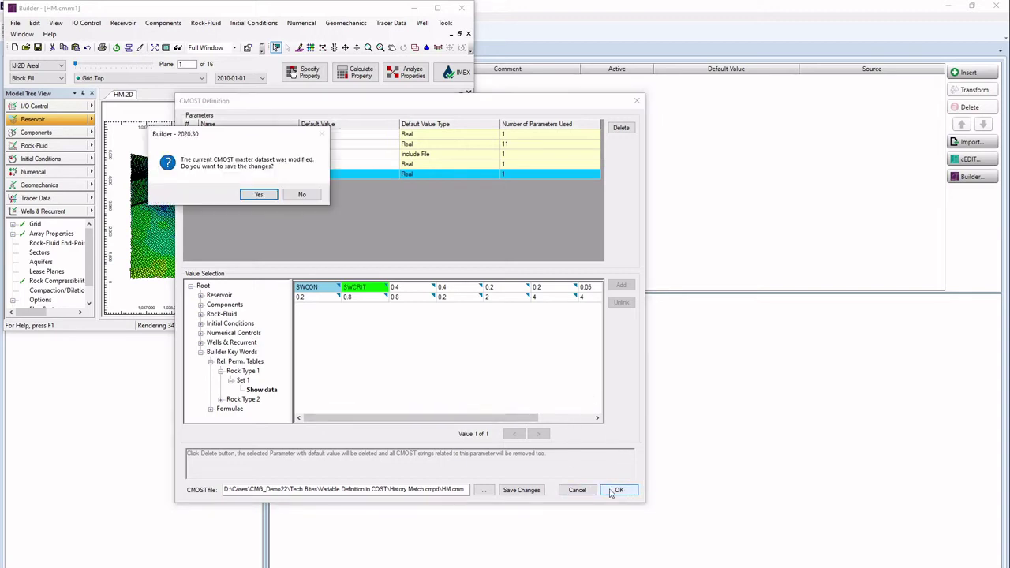
pyautogui.click(268, 196)
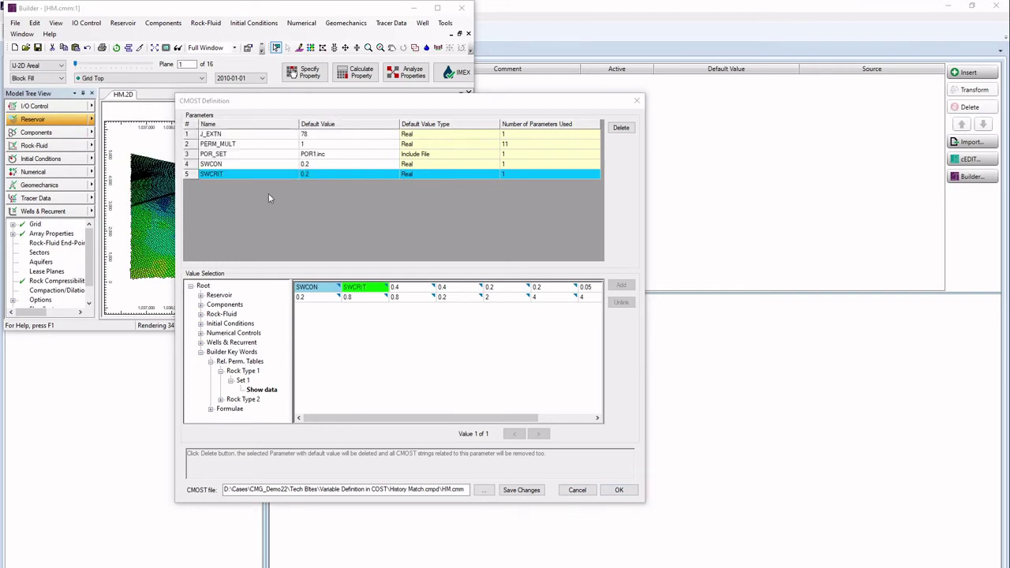
pyautogui.click(619, 490)
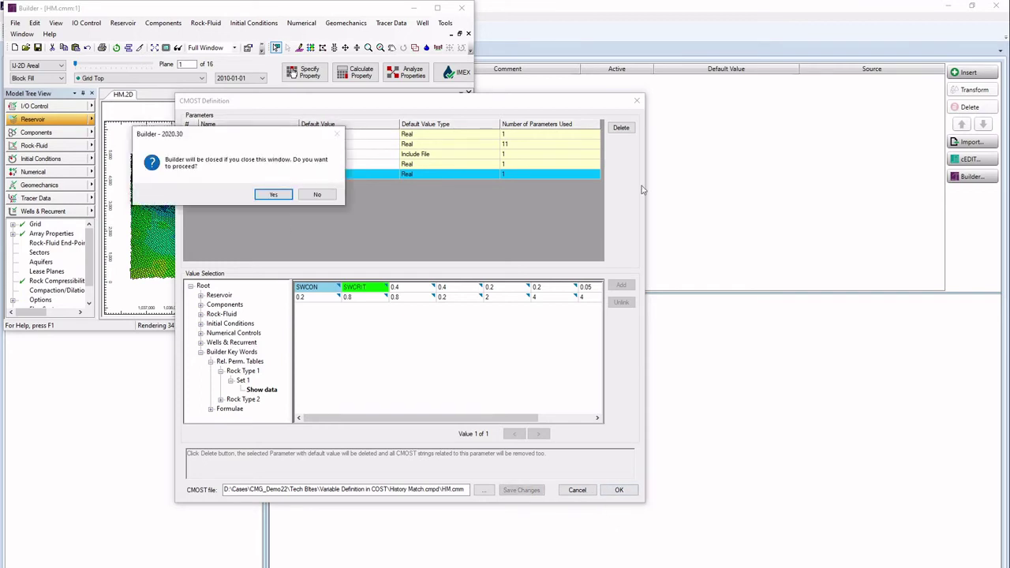
pyautogui.click(272, 195)
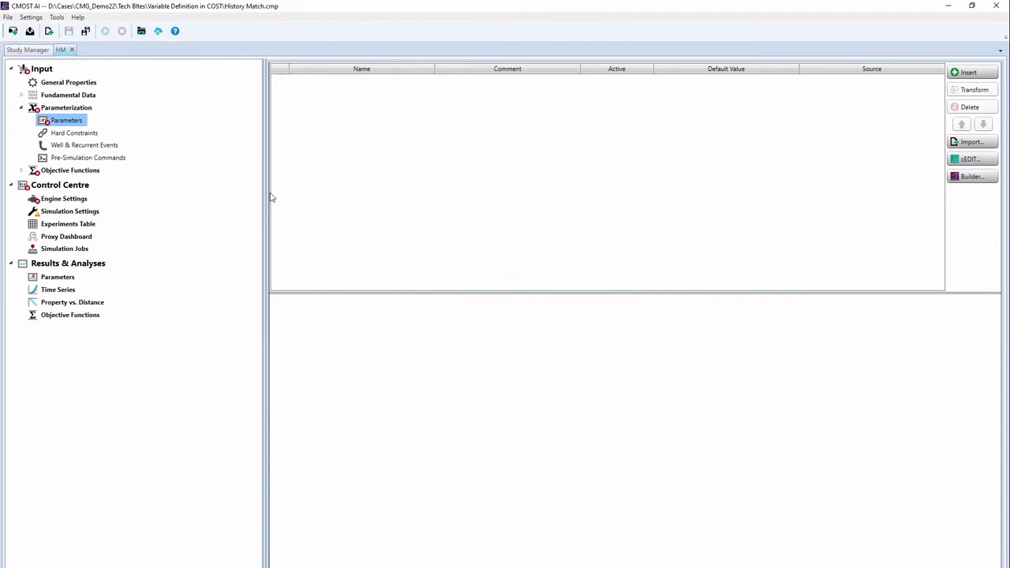
pyautogui.click(974, 147)
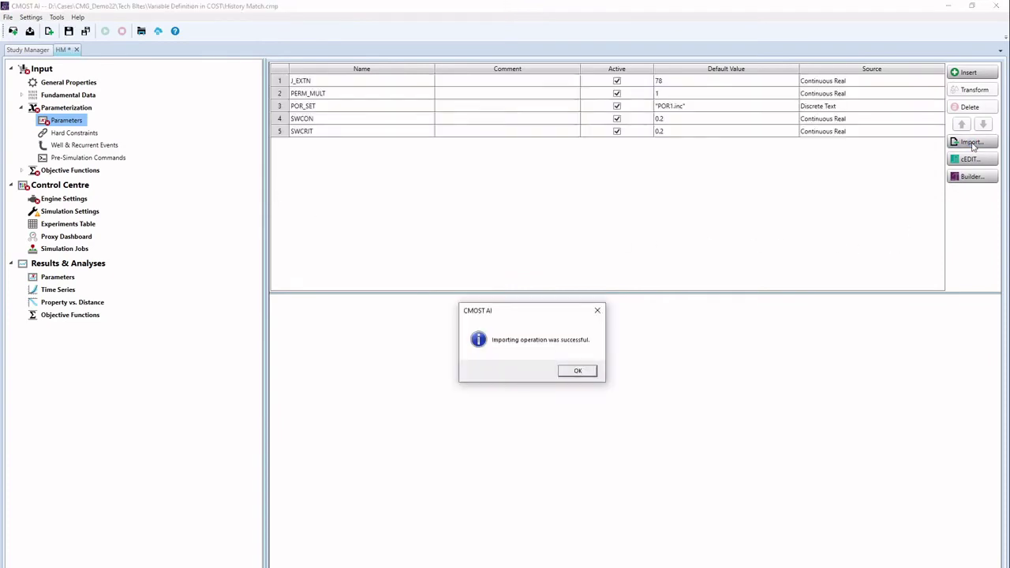
pyautogui.click(578, 372)
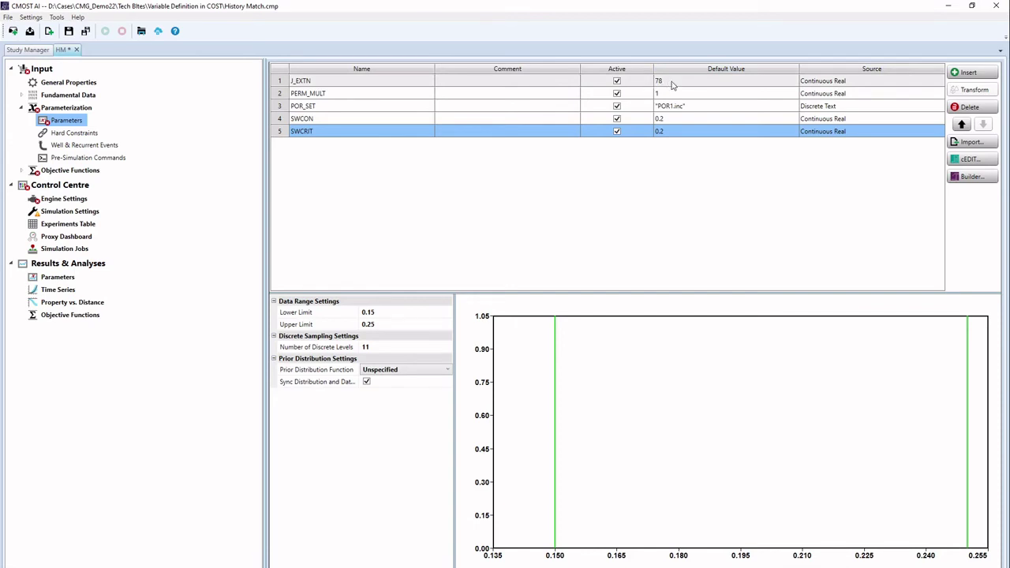
# Step: Make J_EXTN a Discrete Integer parameter
pyautogui.click(865, 82)
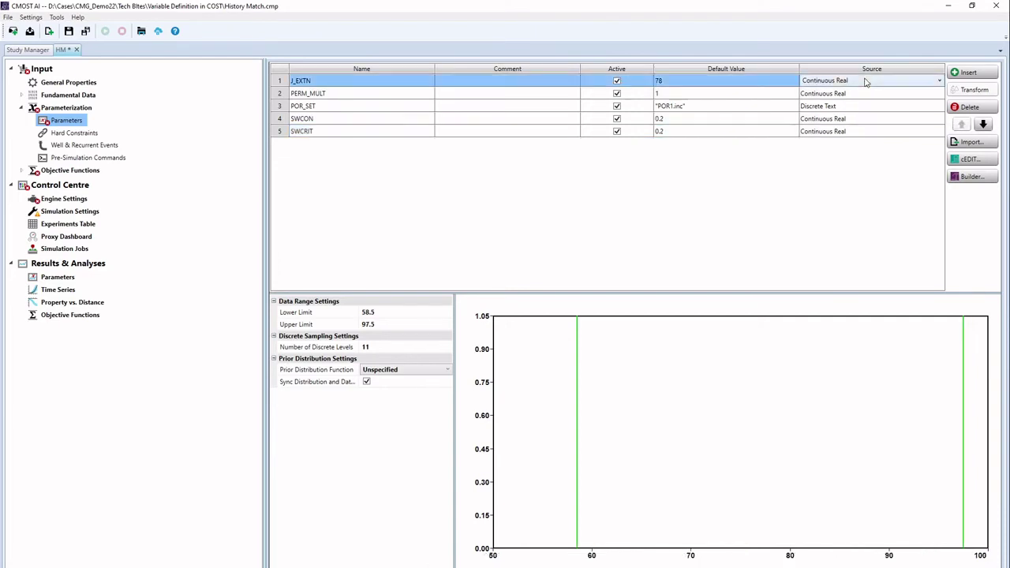
pyautogui.click(865, 82)
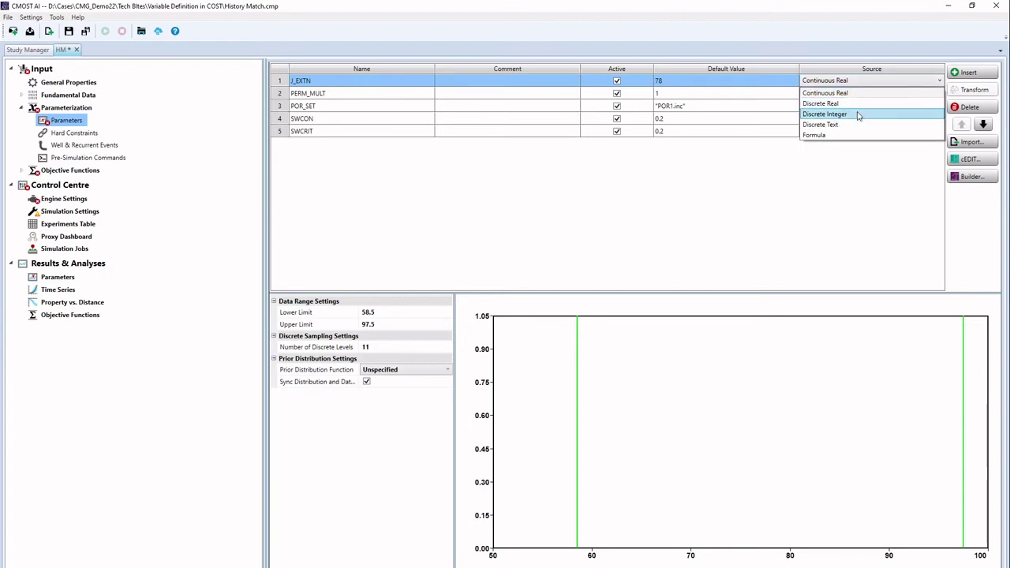
pyautogui.click(858, 116)
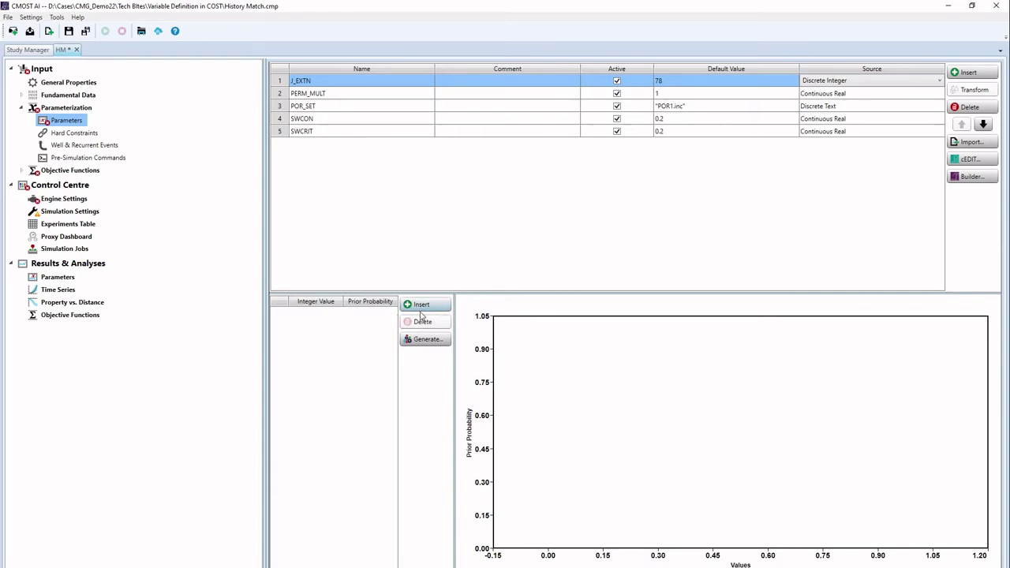
# Step: Generate five J_EXTN candidates from 78 to 90: 78, 81, 84, 87, 90
pyautogui.click(427, 341)
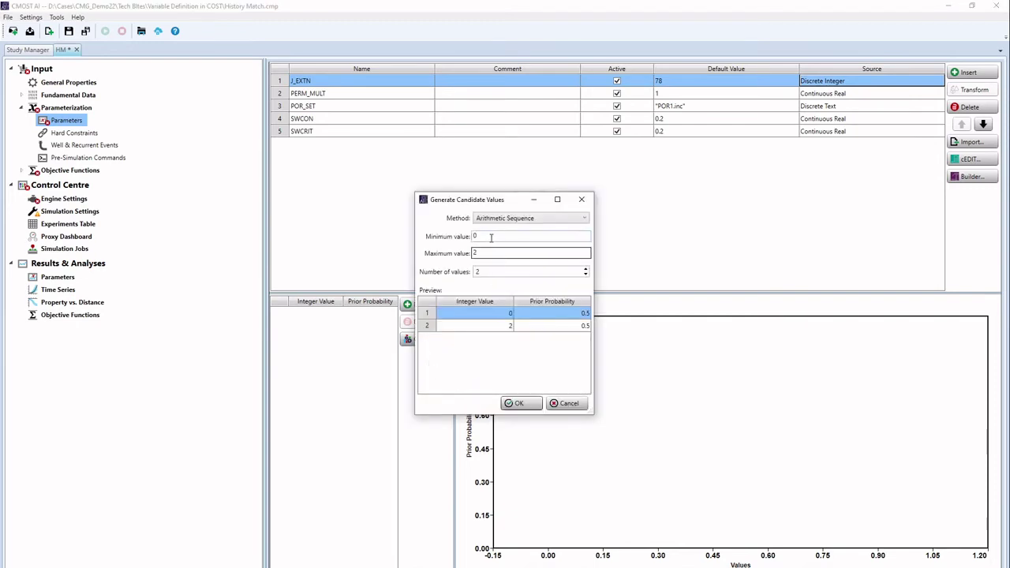
pyautogui.doubleClick(489, 236)
pyautogui.write('78')
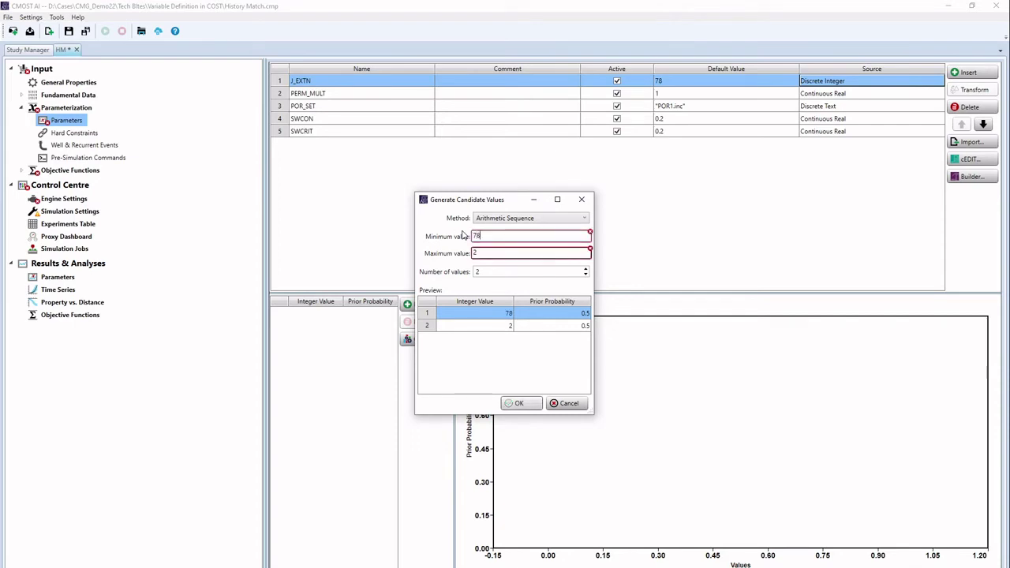
pyautogui.press('Tab')
pyautogui.write('90')
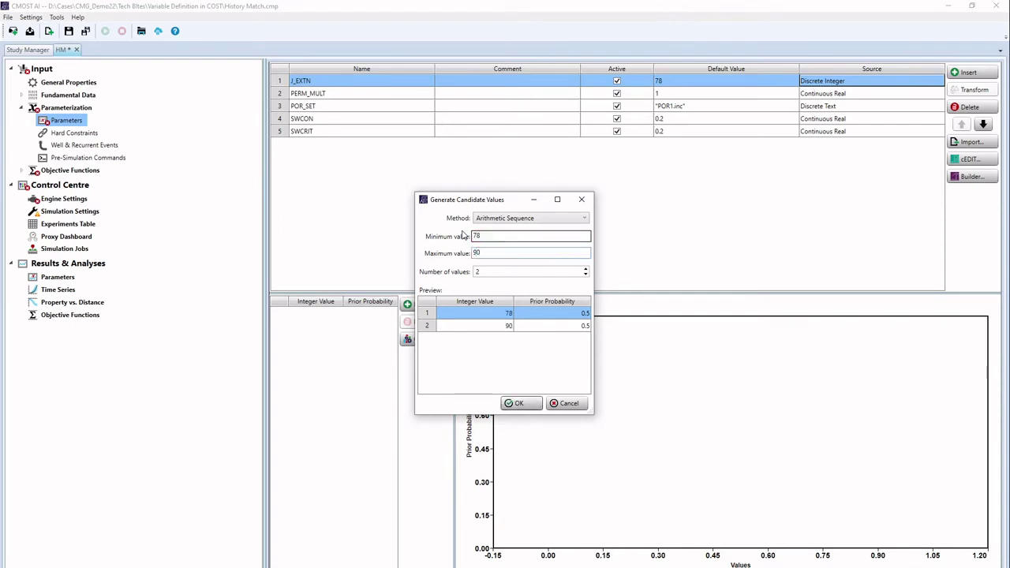
pyautogui.click(586, 269)
pyautogui.click(585, 269)
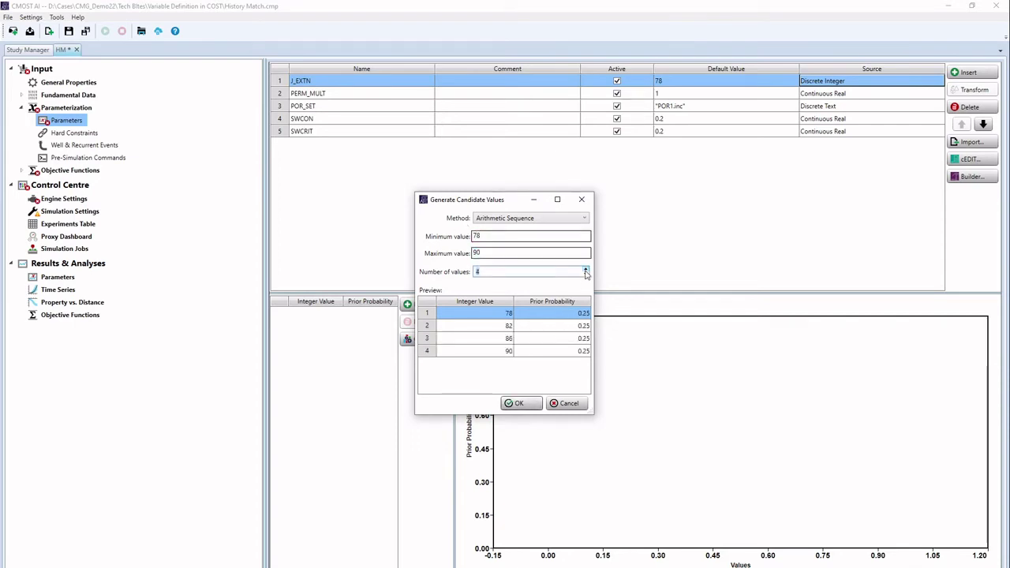
pyautogui.click(586, 269)
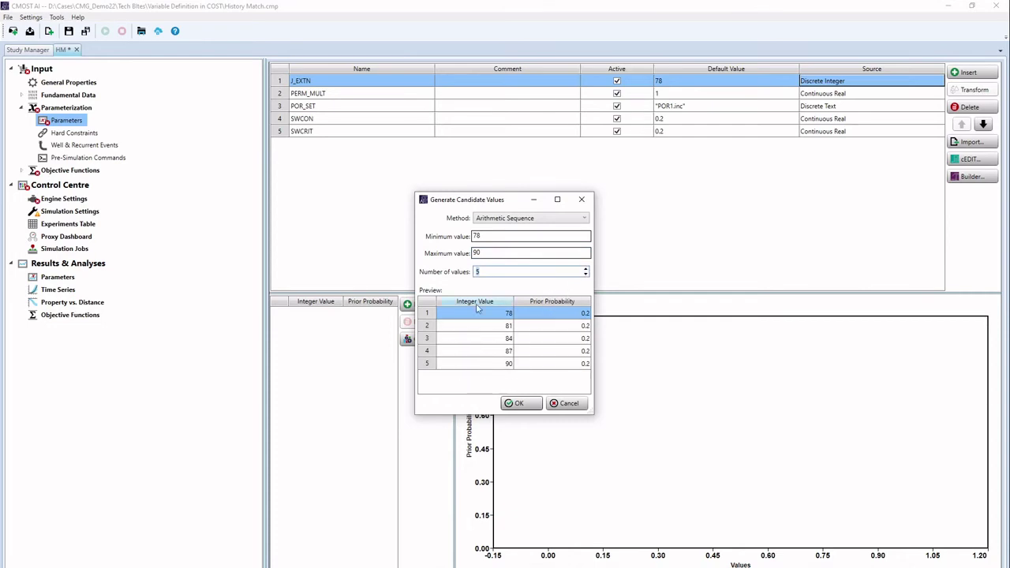
pyautogui.click(520, 404)
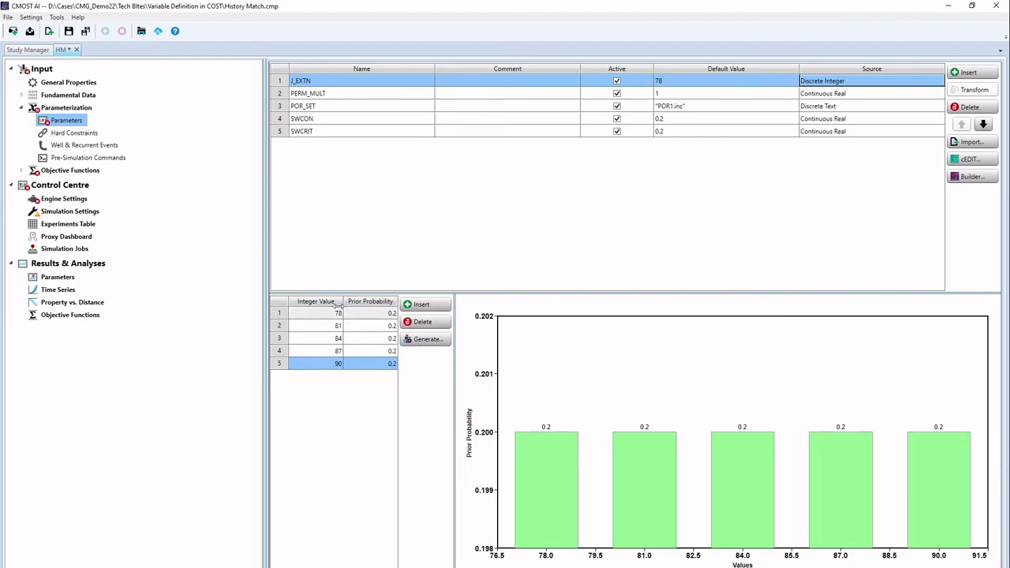
# Step: Lower PERM_MULT's upper limit from 1.25 to 1, then select POR_SET
pyautogui.click(322, 94)
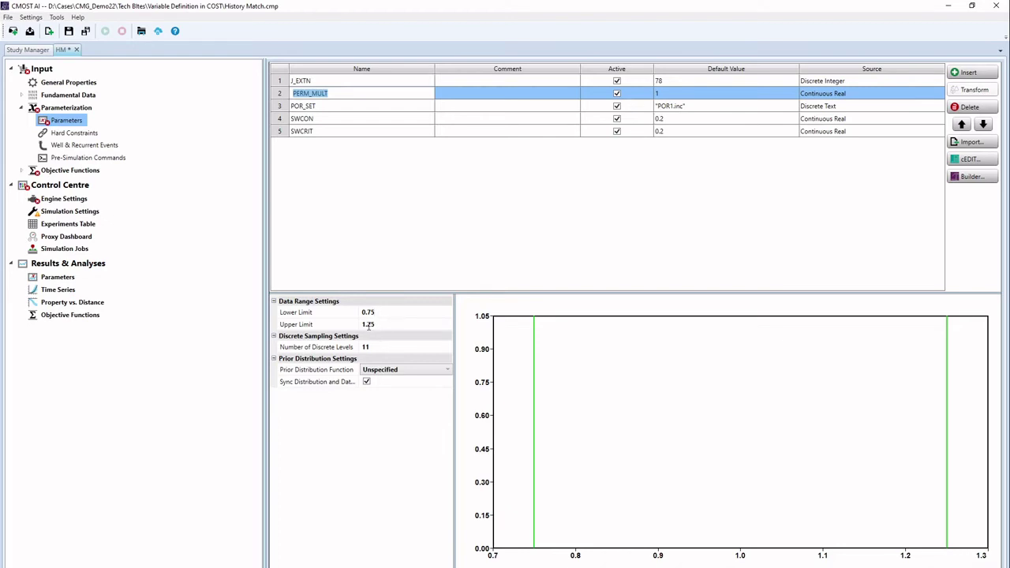
pyautogui.moveTo(360, 324); pyautogui.dragTo(353, 324)
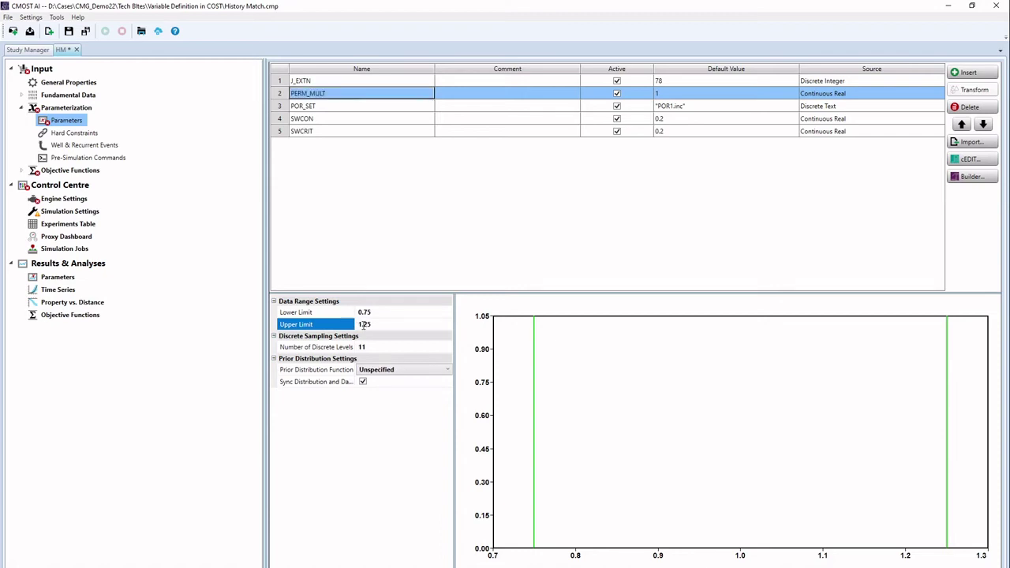
pyautogui.click(376, 326)
pyautogui.write('1')
pyautogui.click(365, 484)
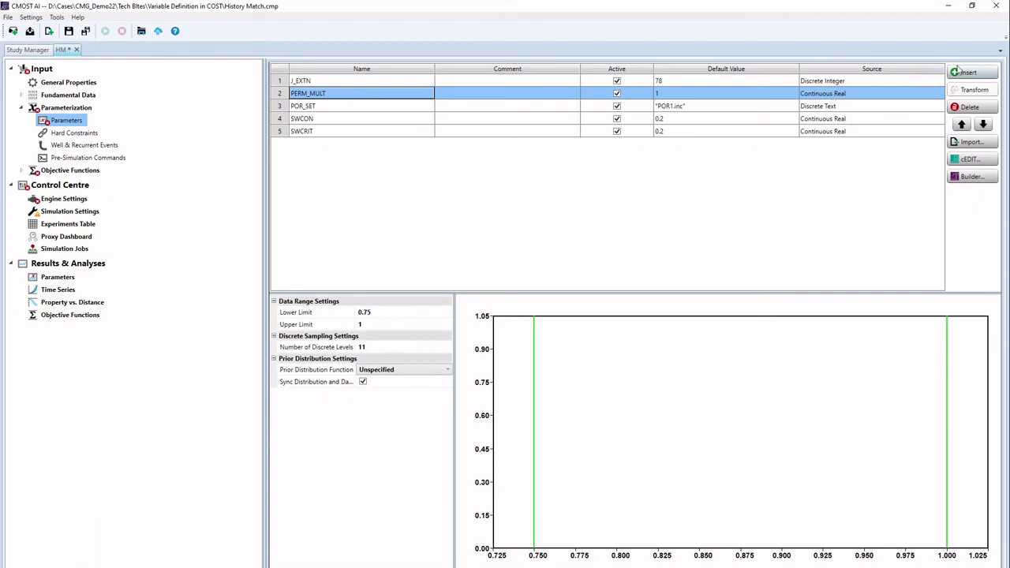
pyautogui.click(320, 105)
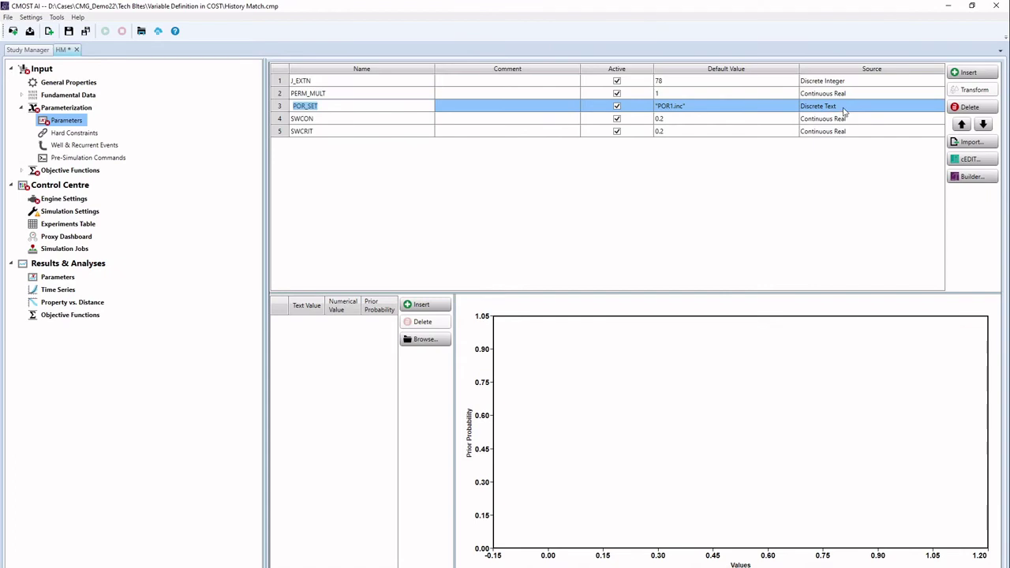
# Step: Add a first text value row pointing to POR1.inc in the POR Realisations folder
pyautogui.click(421, 306)
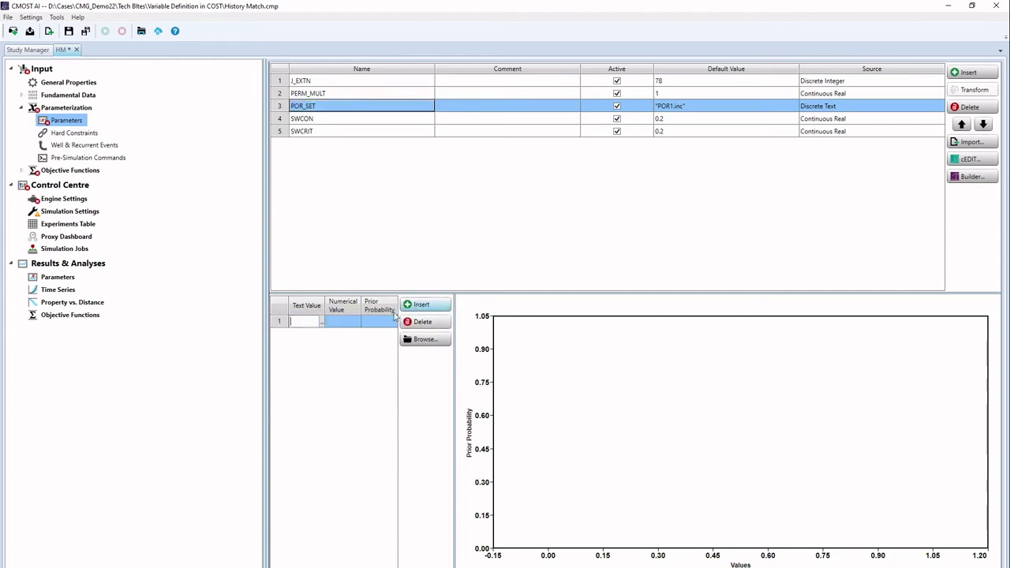
pyautogui.click(322, 325)
pyautogui.click(322, 322)
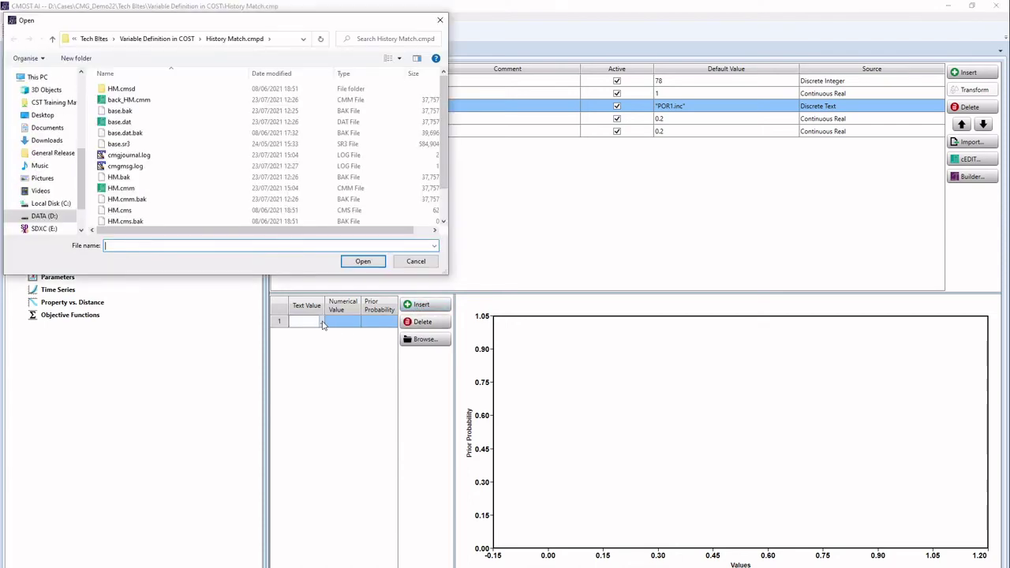
pyautogui.click(189, 38)
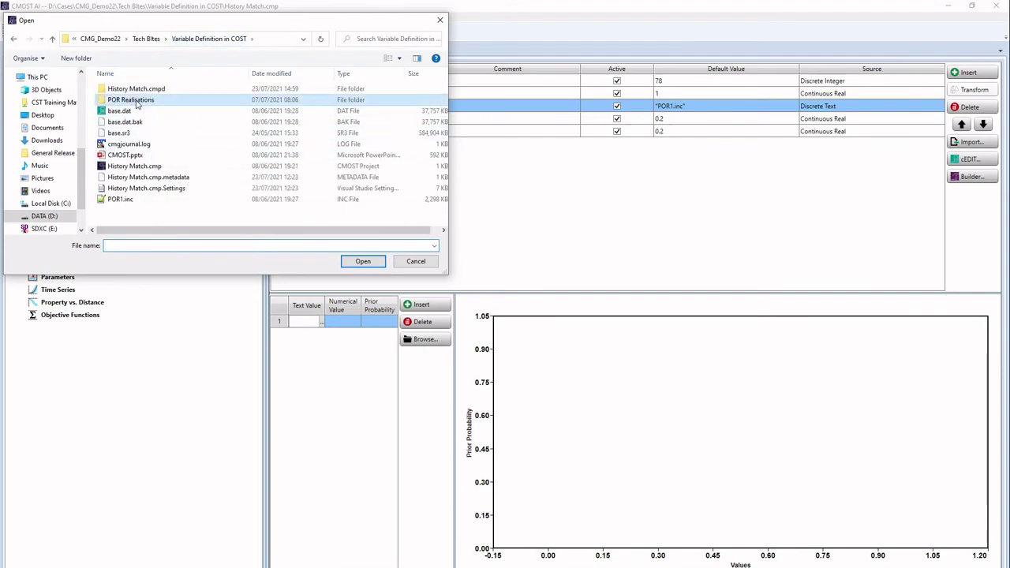
pyautogui.doubleClick(134, 101)
pyautogui.doubleClick(128, 89)
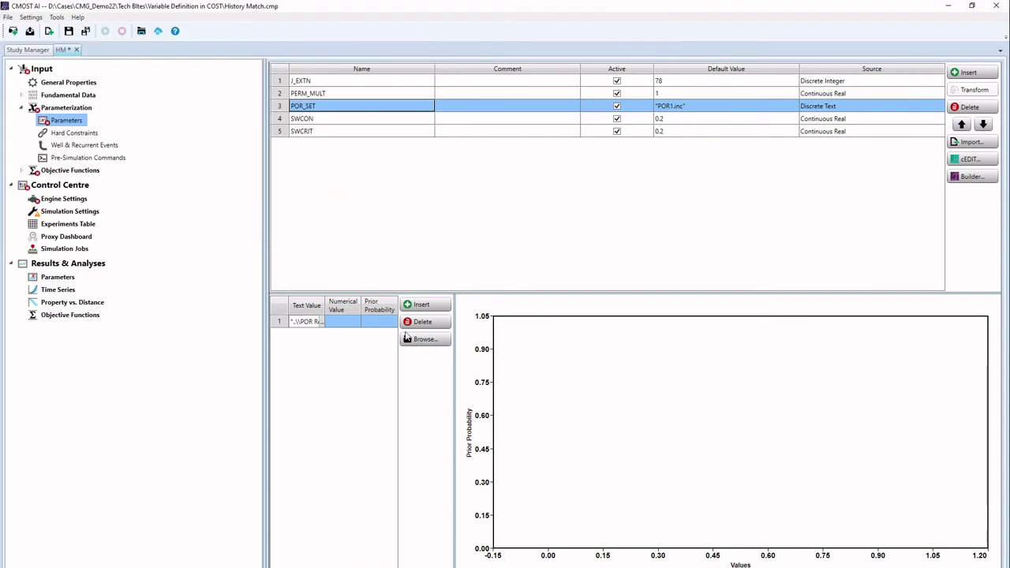
# Step: Add a second text value row pointing to POR2.inc from POR Realisations
pyautogui.click(421, 305)
pyautogui.click(320, 333)
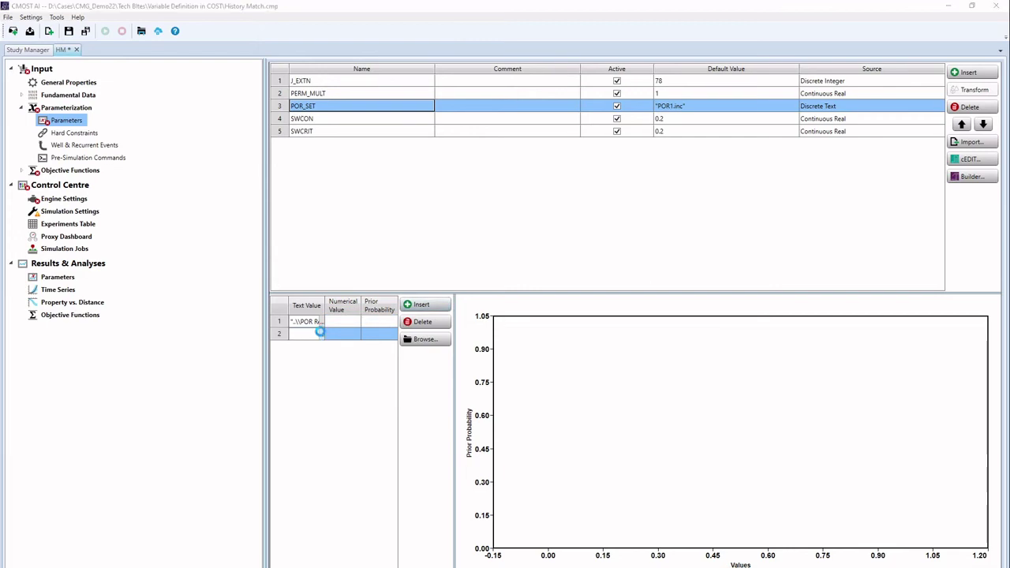
pyautogui.click(192, 42)
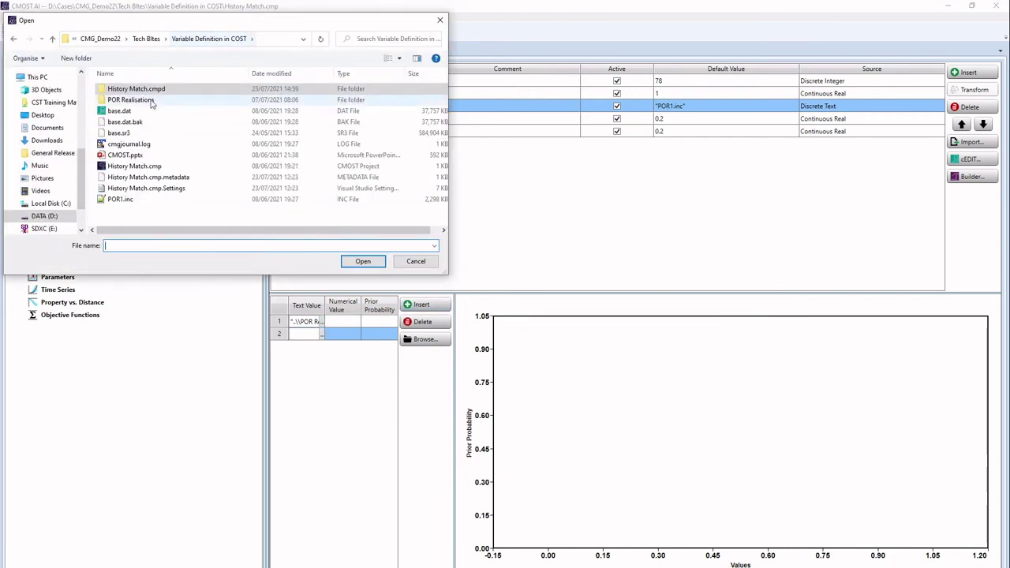
pyautogui.doubleClick(142, 100)
pyautogui.doubleClick(143, 101)
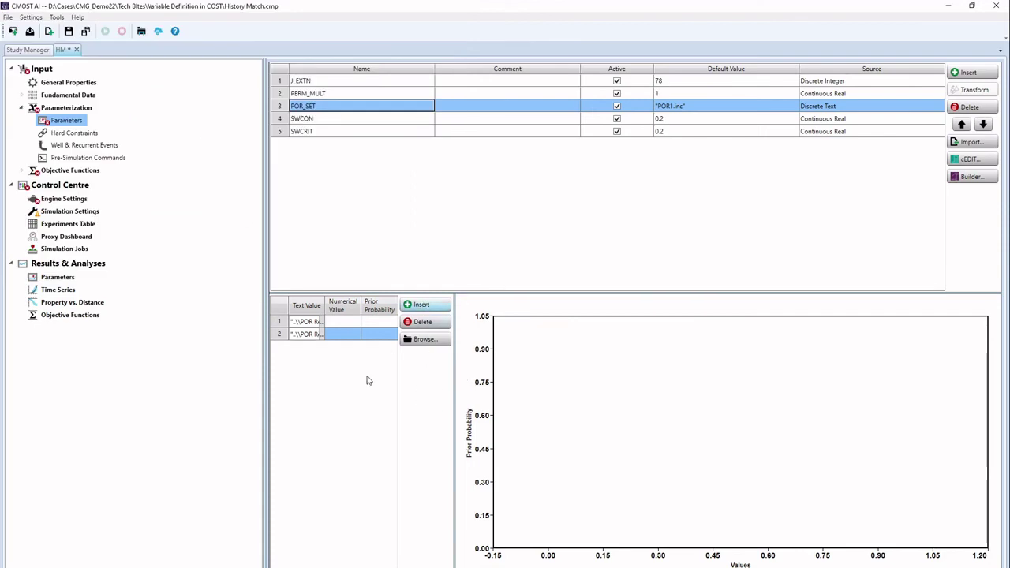
# Step: Add a third text value row pointing to POR3.inc from POR Realisations
pyautogui.click(420, 306)
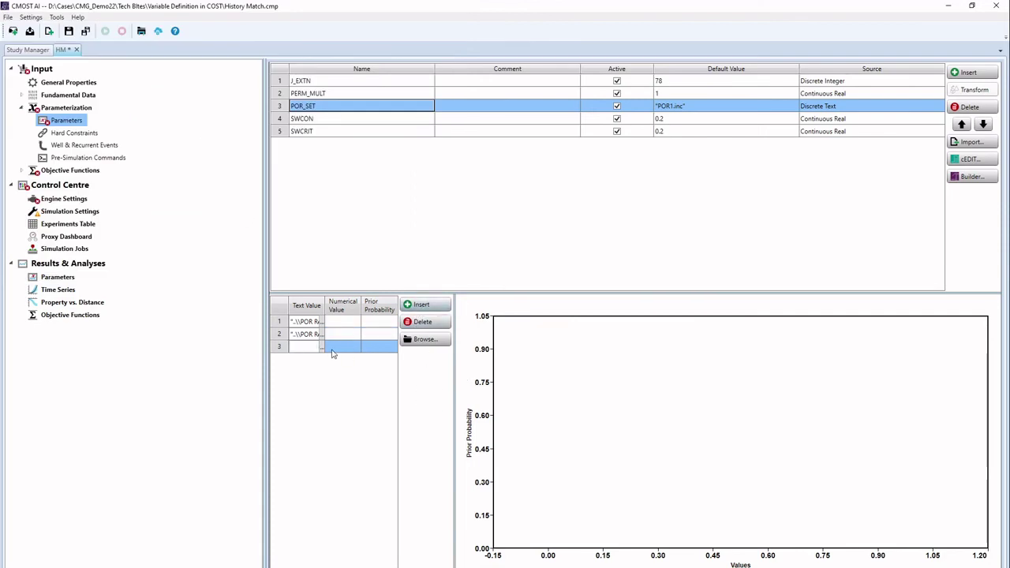
pyautogui.click(322, 347)
pyautogui.click(158, 39)
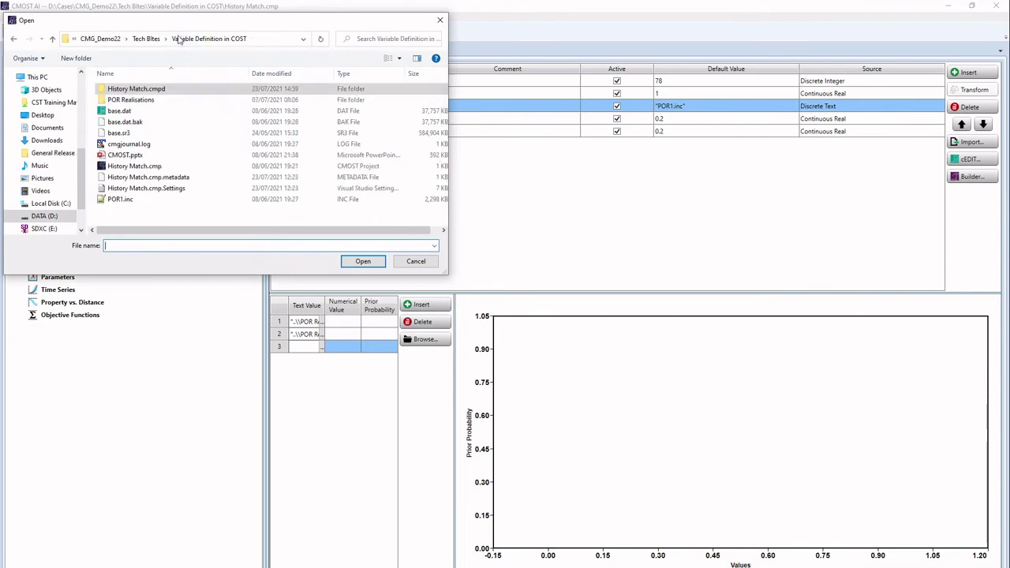
pyautogui.doubleClick(133, 100)
pyautogui.click(134, 113)
pyautogui.doubleClick(134, 113)
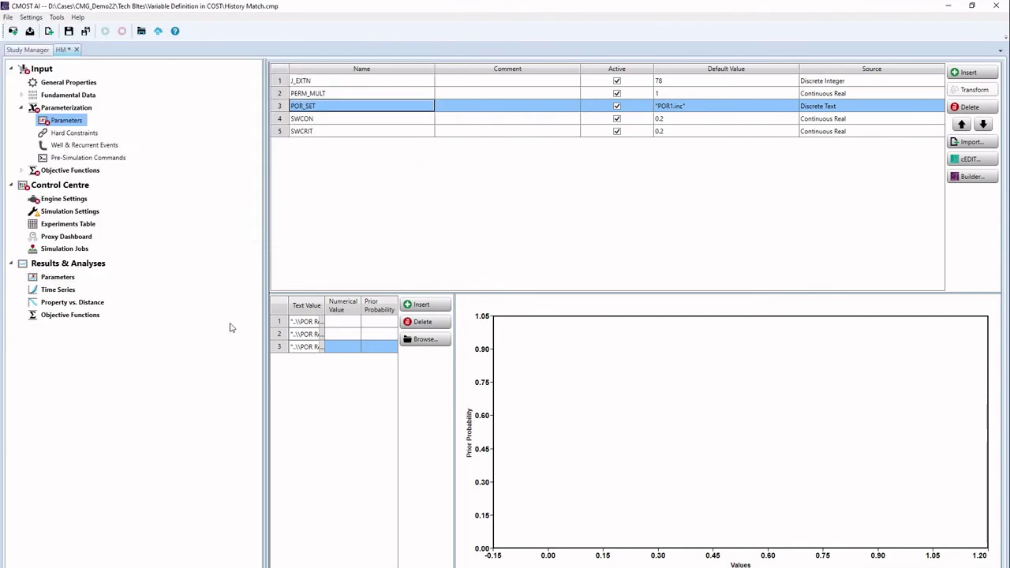
pyautogui.click(351, 322)
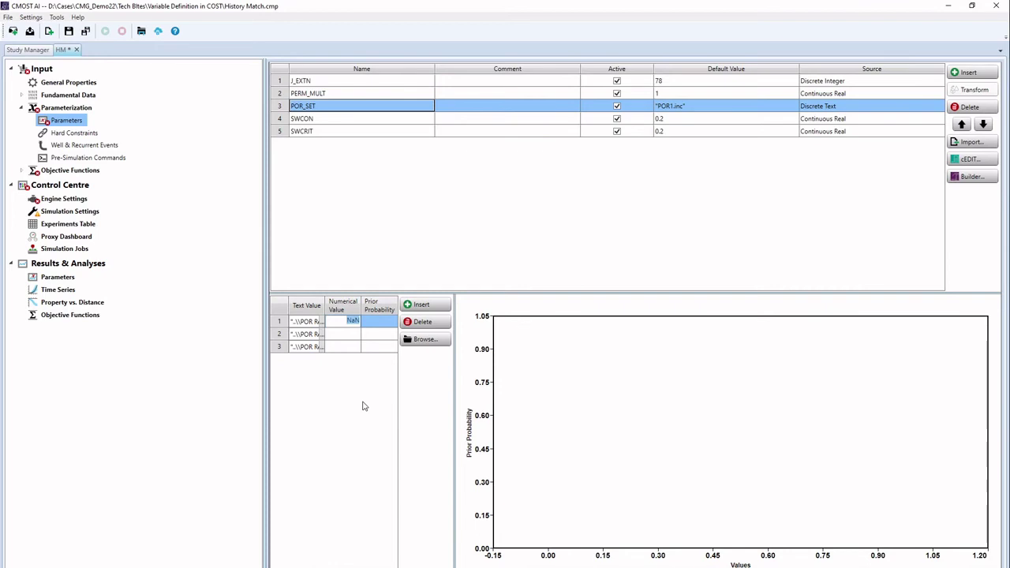
# Step: Give POR1.inc, POR2.inc and POR3.inc the numerical values 1, 2 and 3
pyautogui.write('1')
pyautogui.press('Return')
pyautogui.write('2')
pyautogui.press('Return')
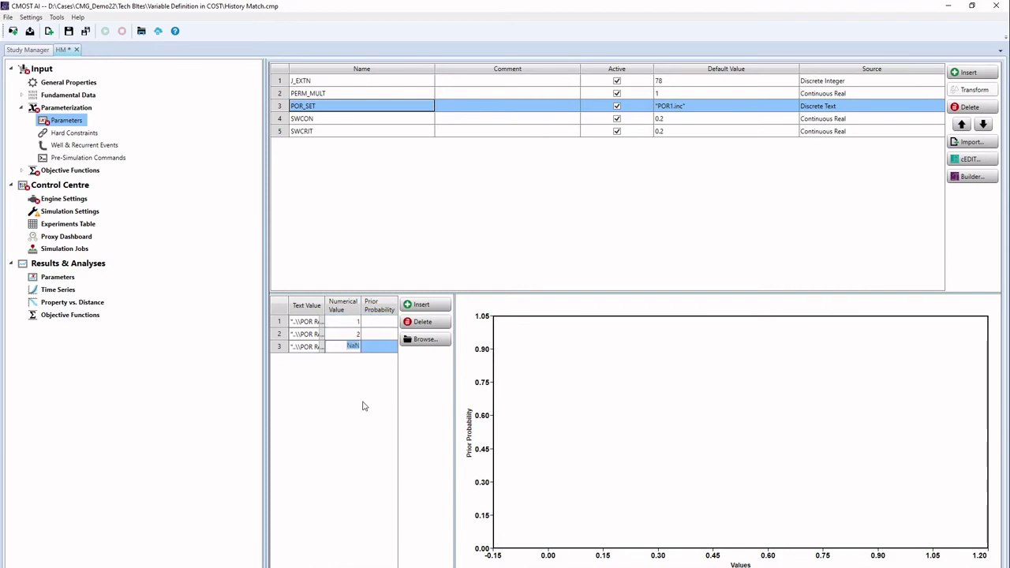
pyautogui.write('3')
pyautogui.press('Return')
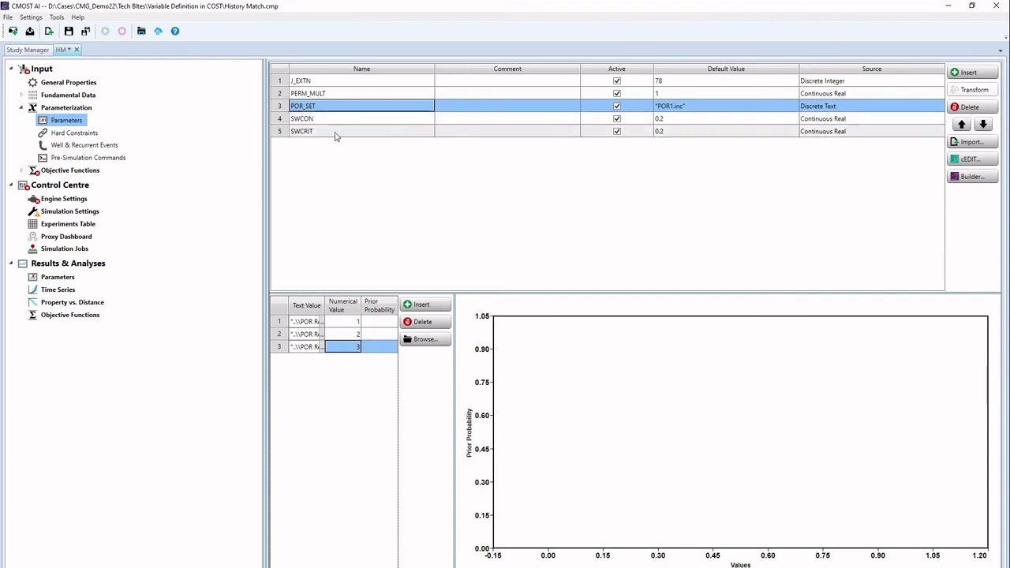
# Step: Set SWCON's upper limit to 0.3 for a 0.15–0.3 range, then select SWCRIT
pyautogui.click(431, 119)
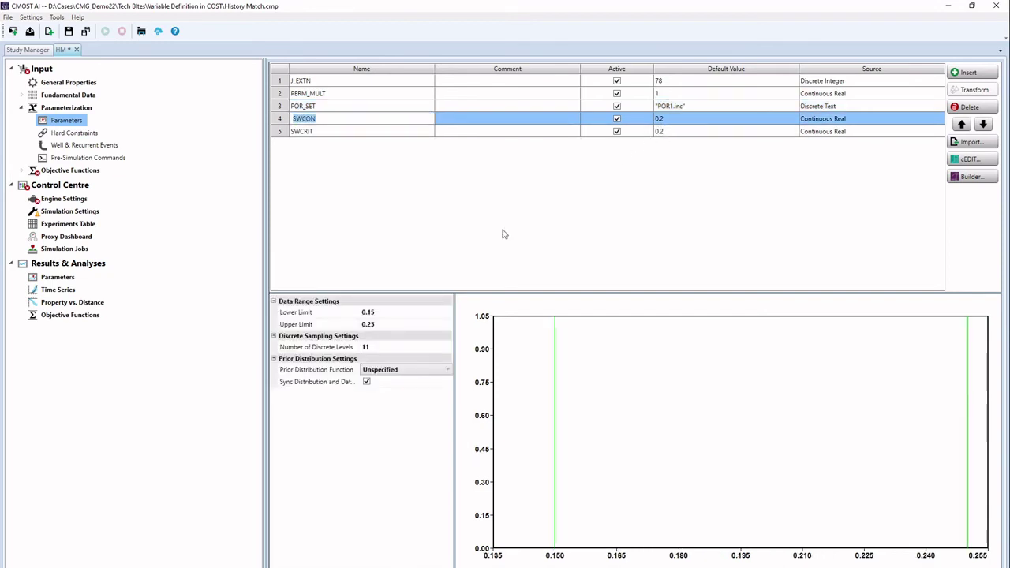
pyautogui.click(373, 323)
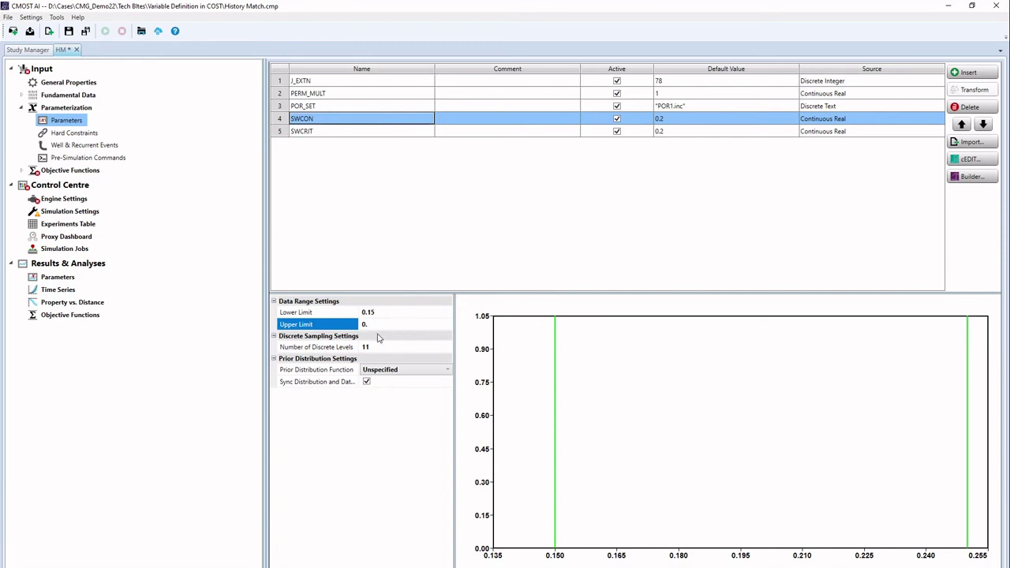
pyautogui.click(422, 203)
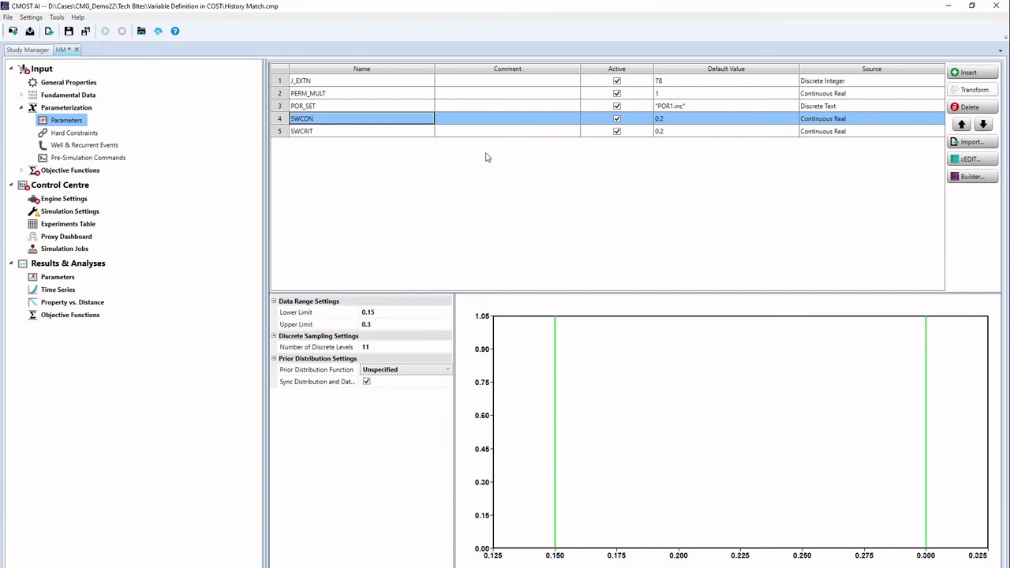
pyautogui.click(358, 134)
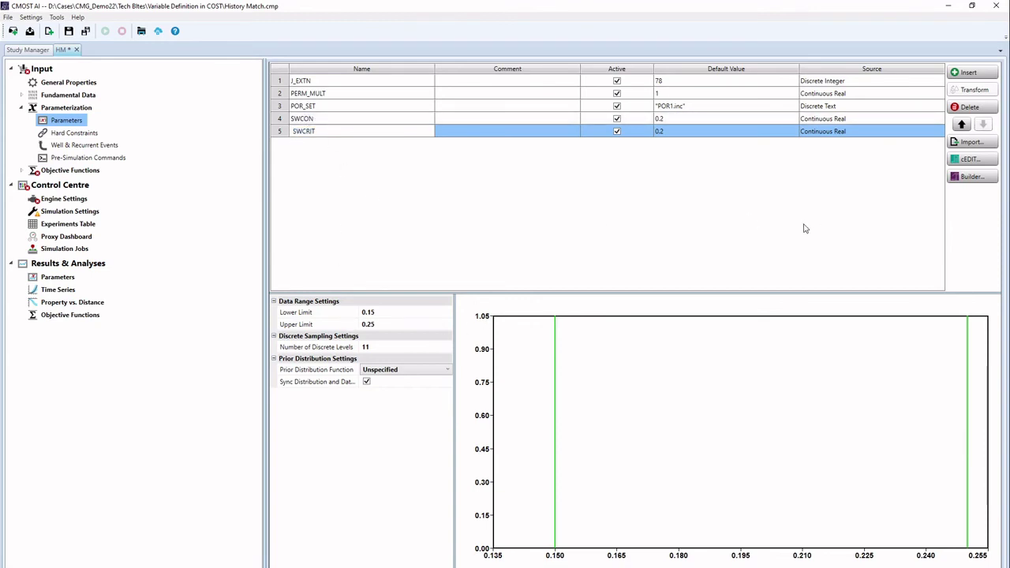
# Step: Add a sixth parameter named SWINCR with default value 0 and range 0 to 0.1
pyautogui.click(970, 74)
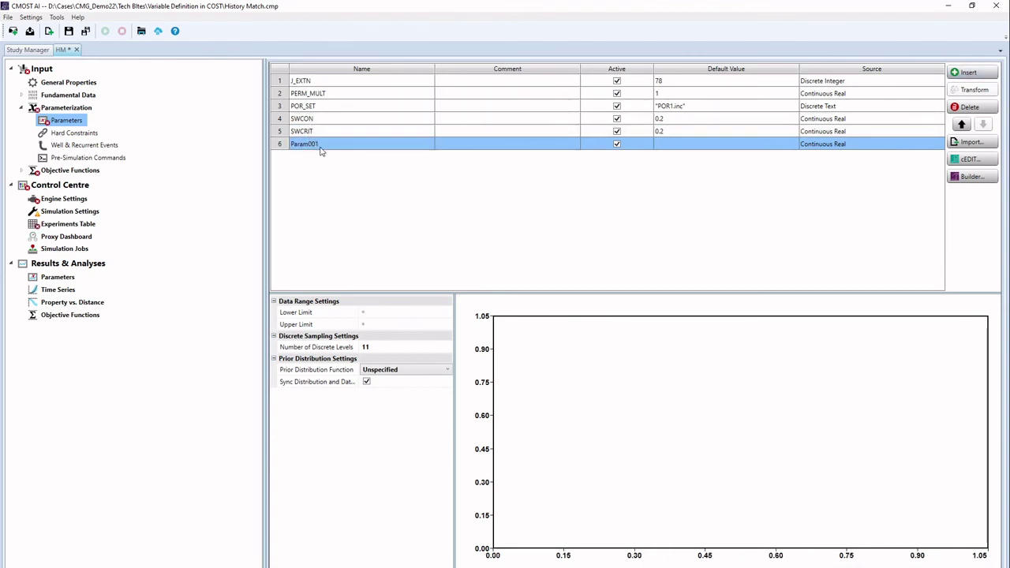
pyautogui.click(322, 145)
pyautogui.write('SWINCR')
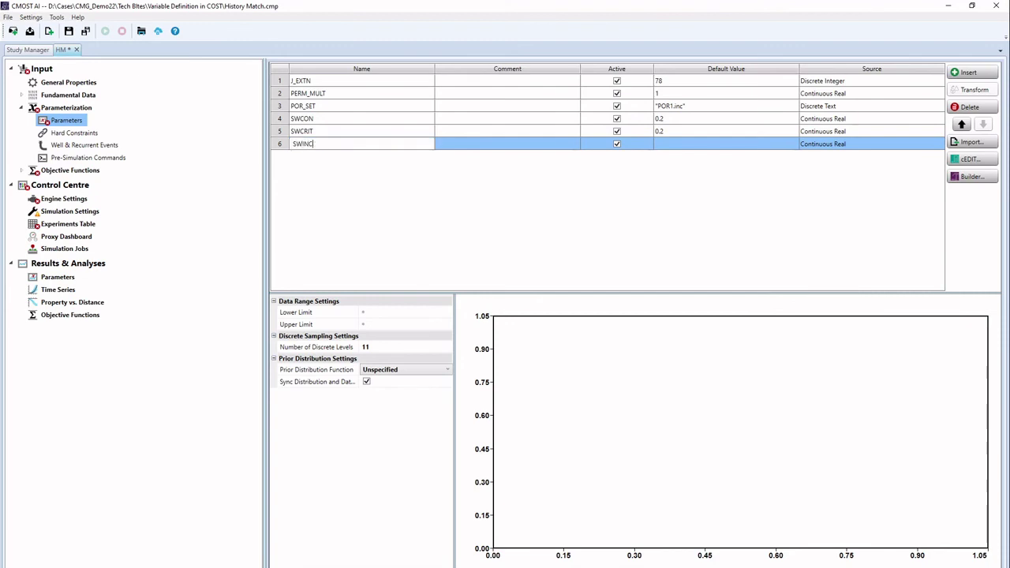
pyautogui.click(666, 146)
pyautogui.write('0')
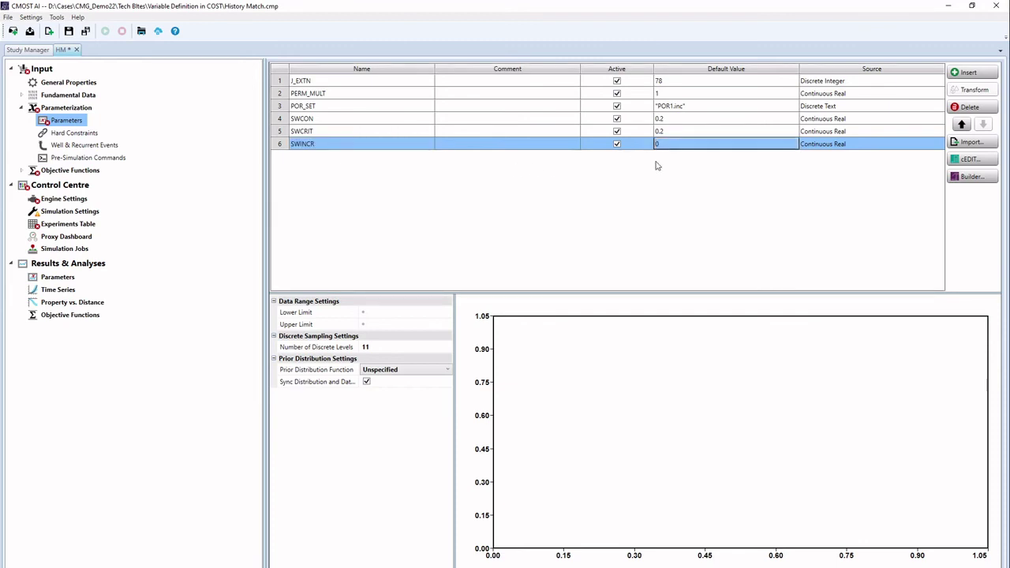
pyautogui.click(397, 316)
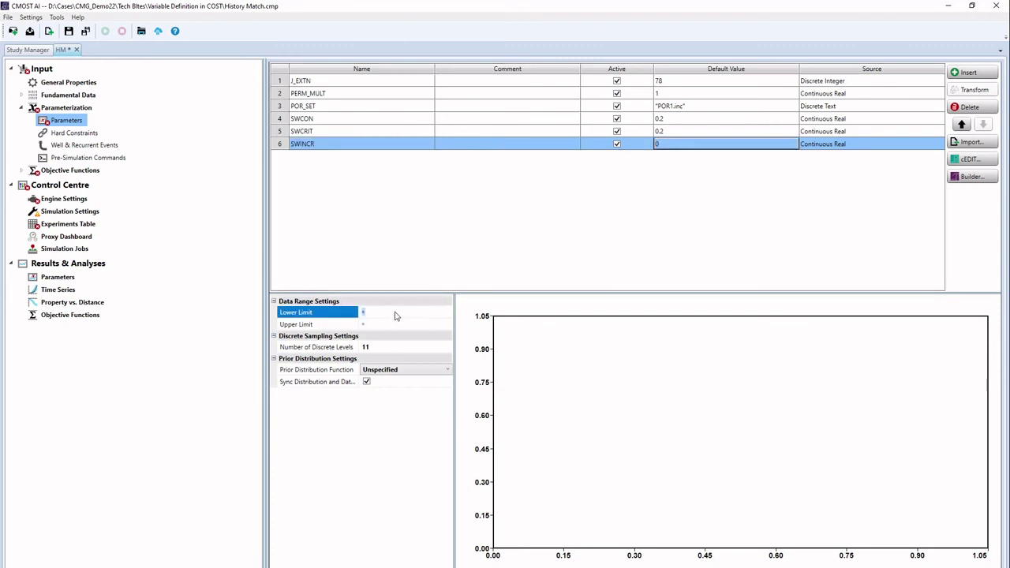
pyautogui.press('Return')
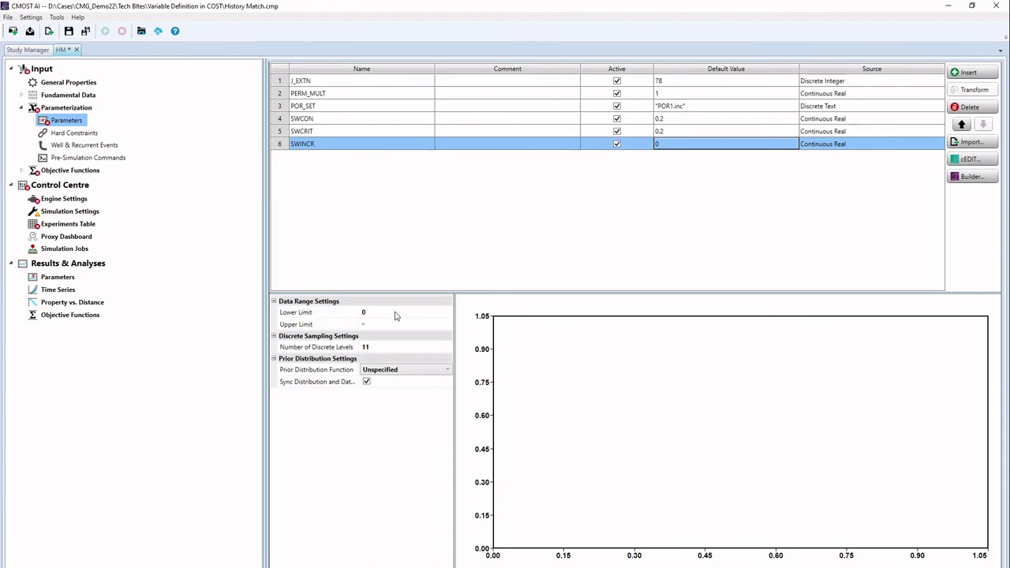
pyautogui.click(387, 325)
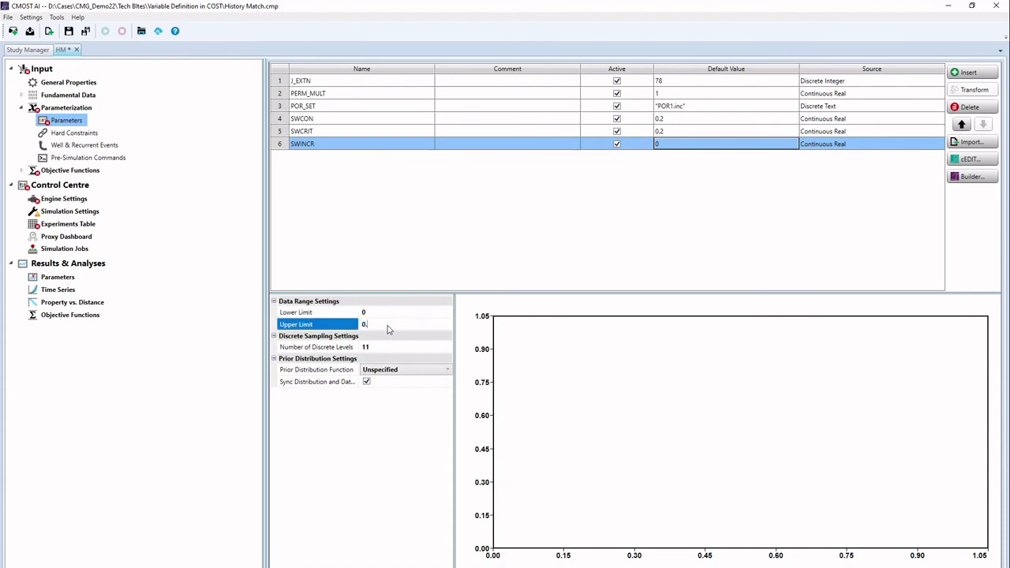
pyautogui.write('0.1')
pyautogui.press('Return')
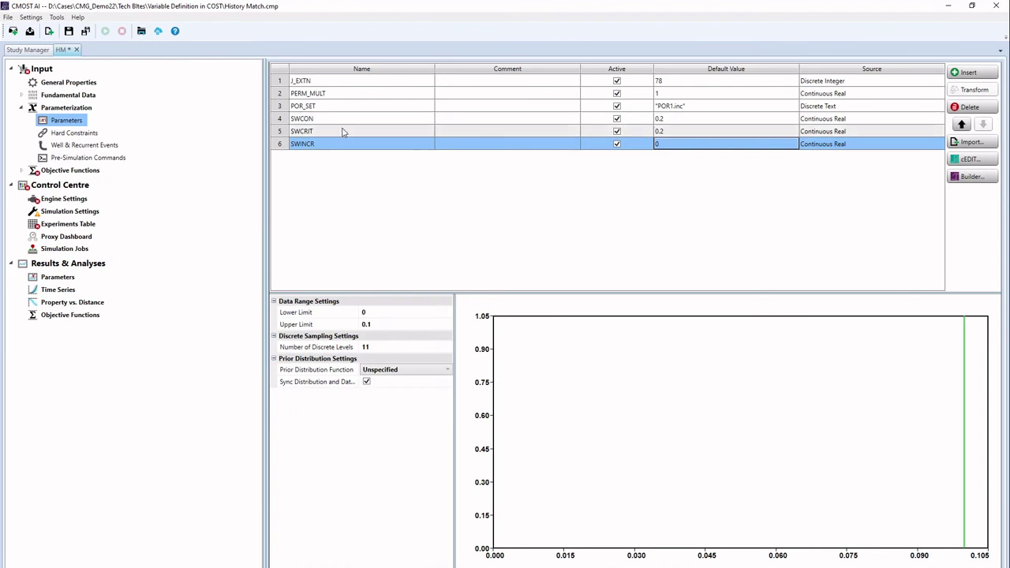
# Step: Switch SWCRIT's value Source to Formula
pyautogui.click(860, 135)
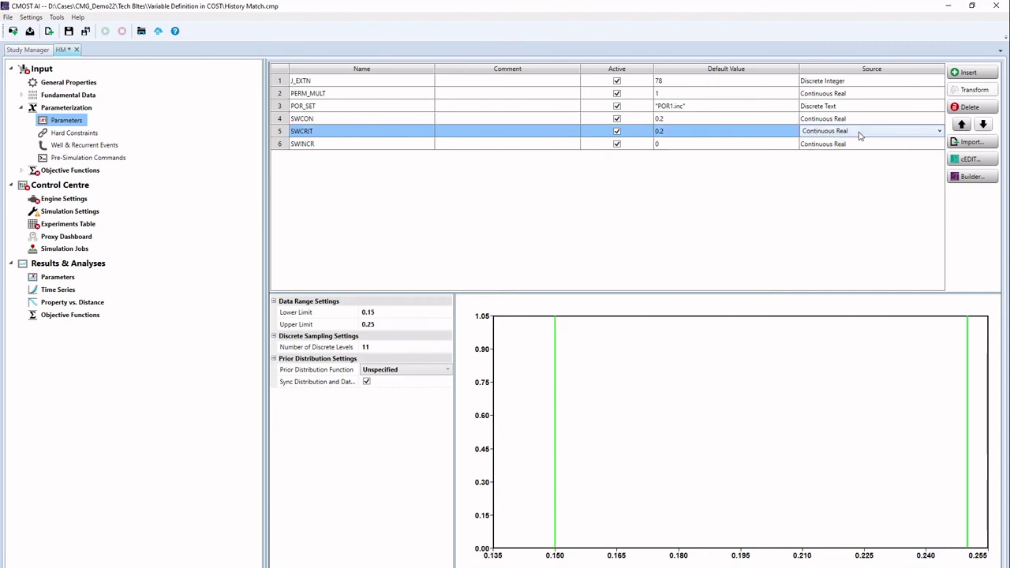
pyautogui.click(860, 134)
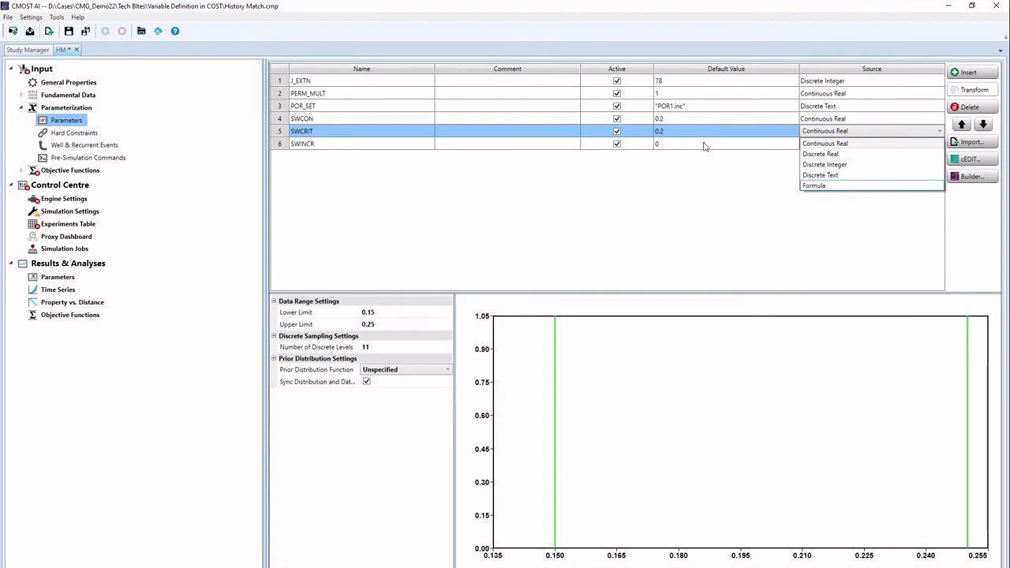
pyautogui.click(844, 186)
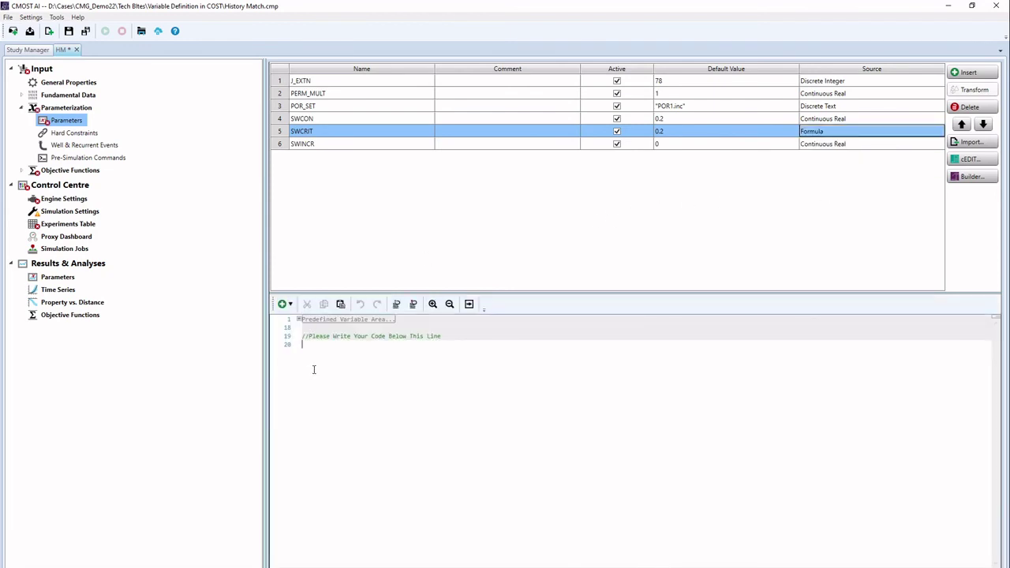
# Step: Write SWCRIT's formula as SWINCR+SWCON using the Single Value Variables insert menu
pyautogui.click(434, 350)
pyautogui.click(284, 304)
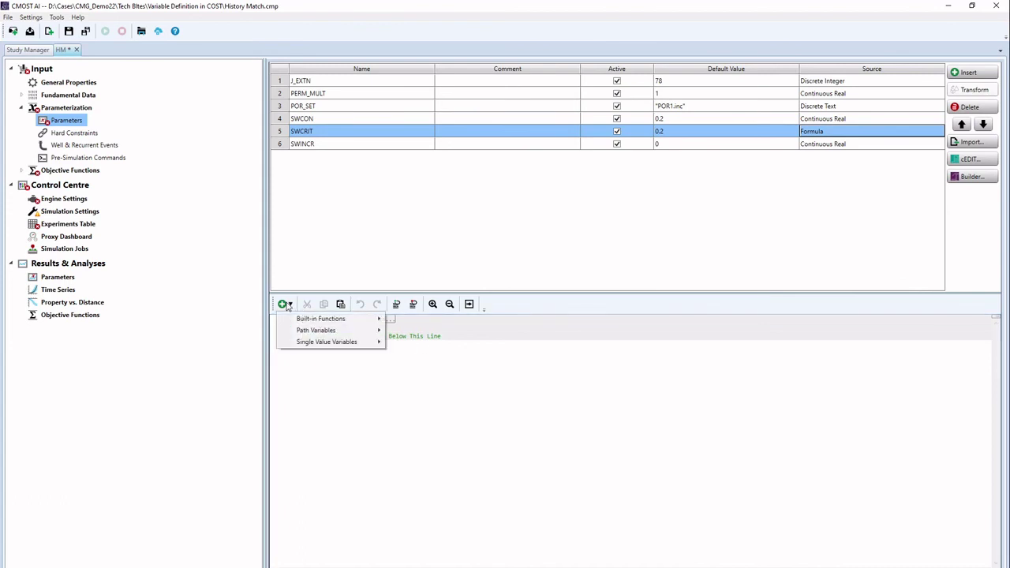
pyautogui.moveTo(320, 345)
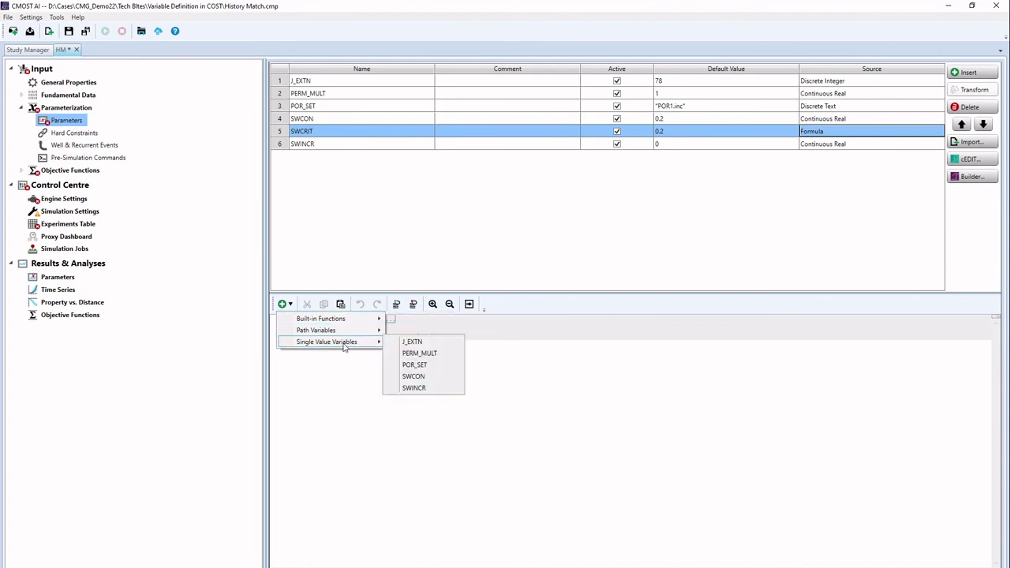
pyautogui.moveTo(338, 320)
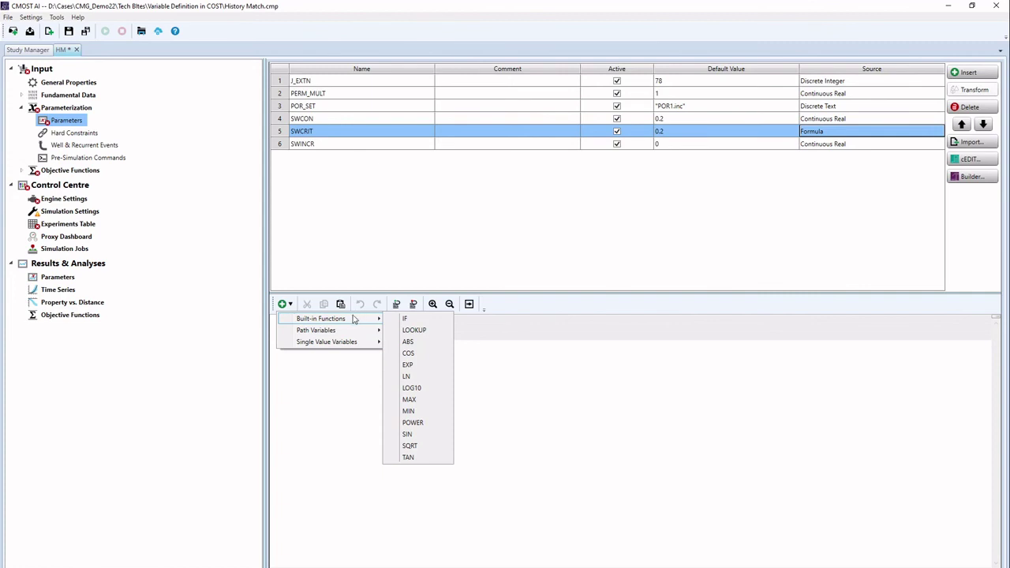
pyautogui.moveTo(368, 342)
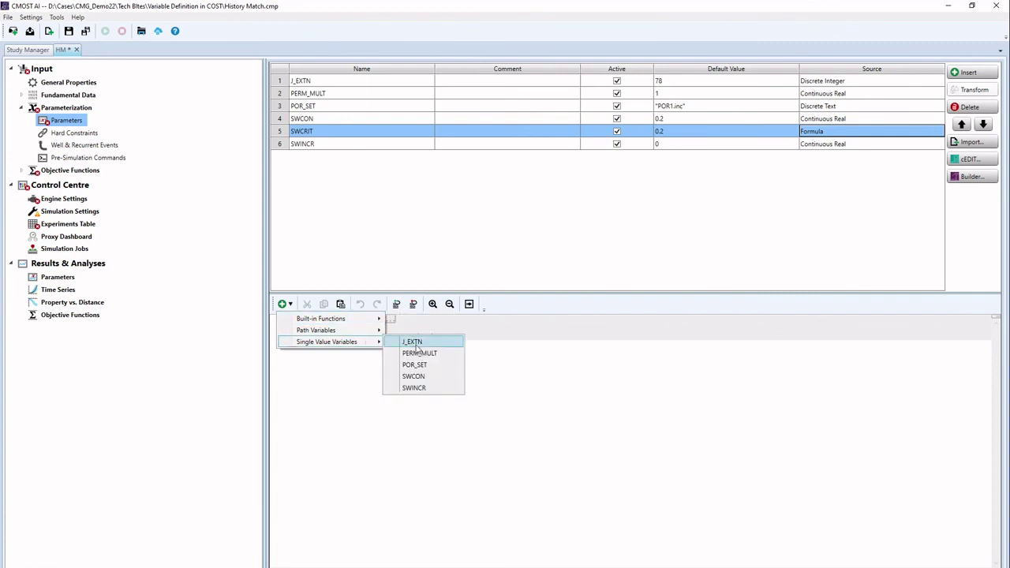
pyautogui.click(431, 387)
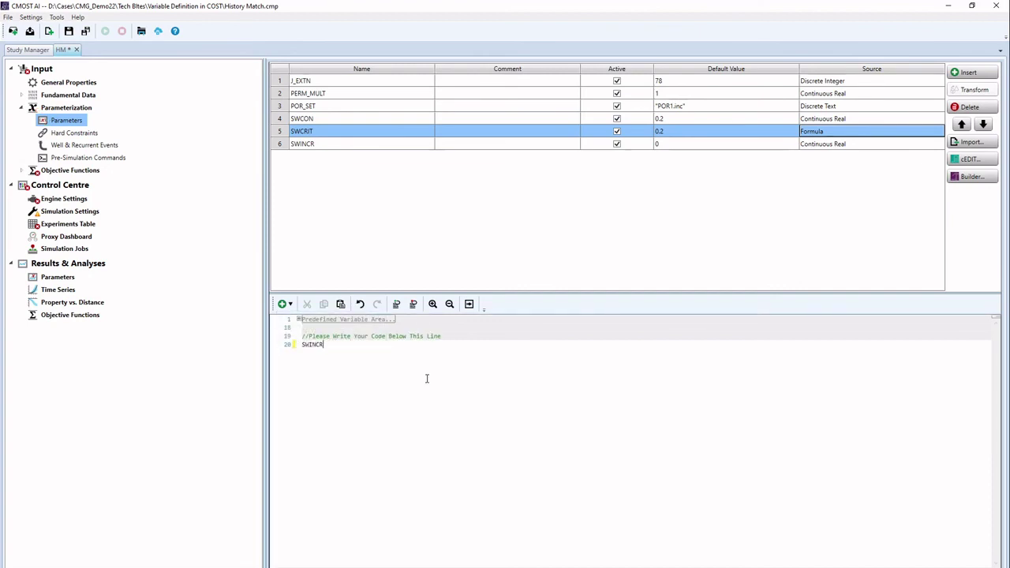
pyautogui.write('=')
pyautogui.click(286, 305)
pyautogui.moveTo(313, 344)
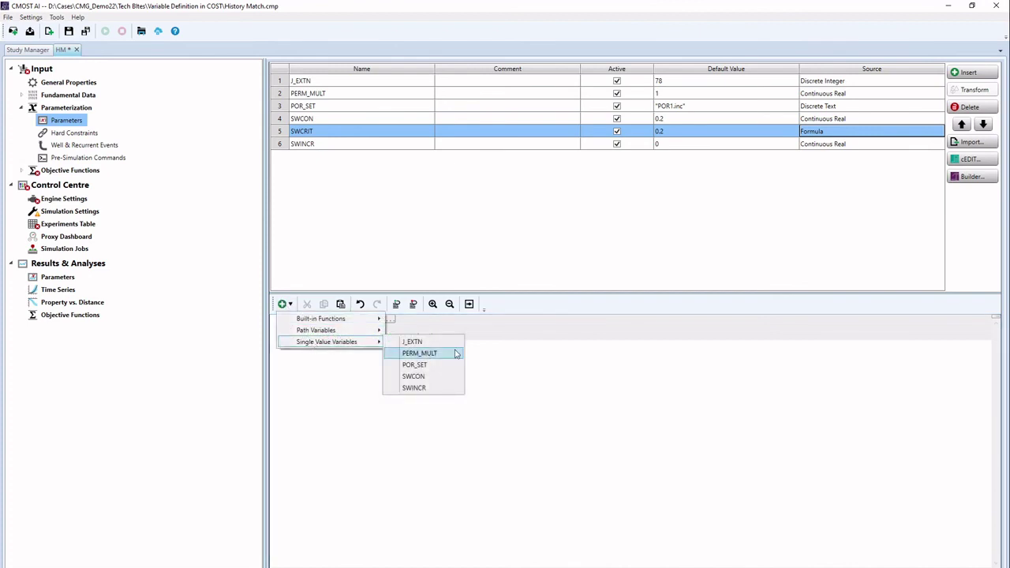
pyautogui.click(420, 378)
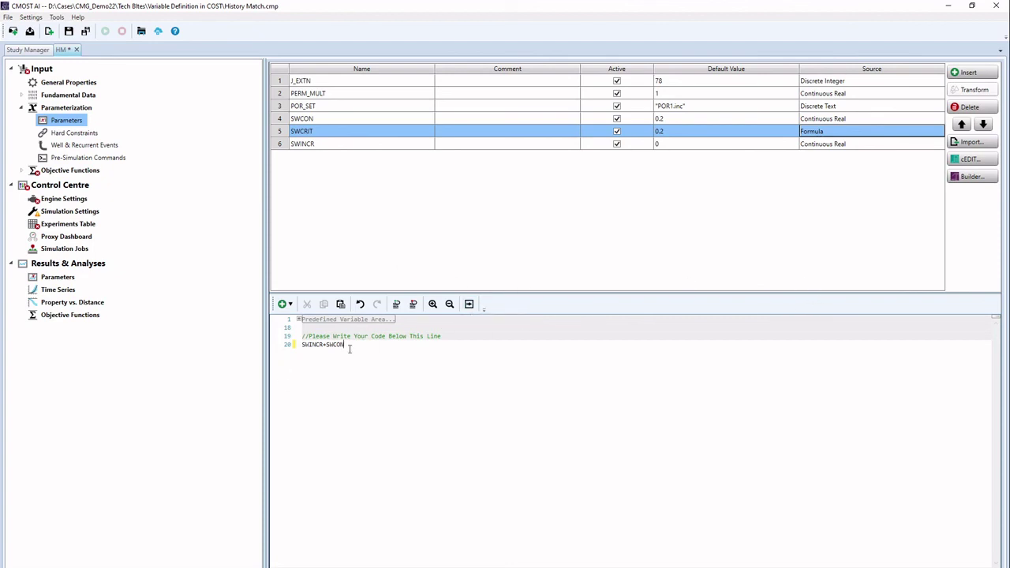
# Step: Run the formula error check, confirm SWCRIT evaluates to 0.2, and close the results
pyautogui.click(469, 304)
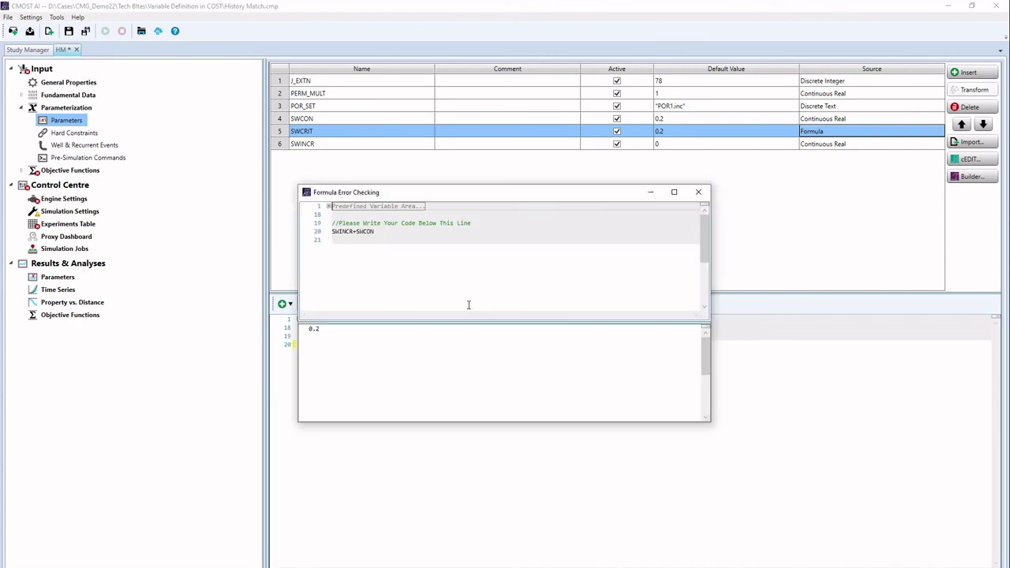
pyautogui.moveTo(445, 197); pyautogui.dragTo(575, 343)
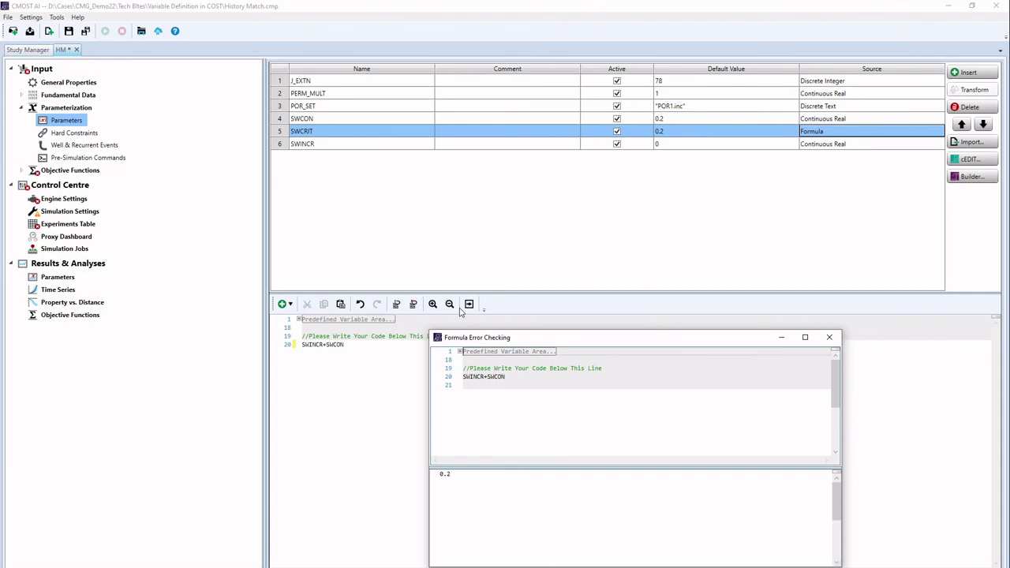
pyautogui.click(828, 337)
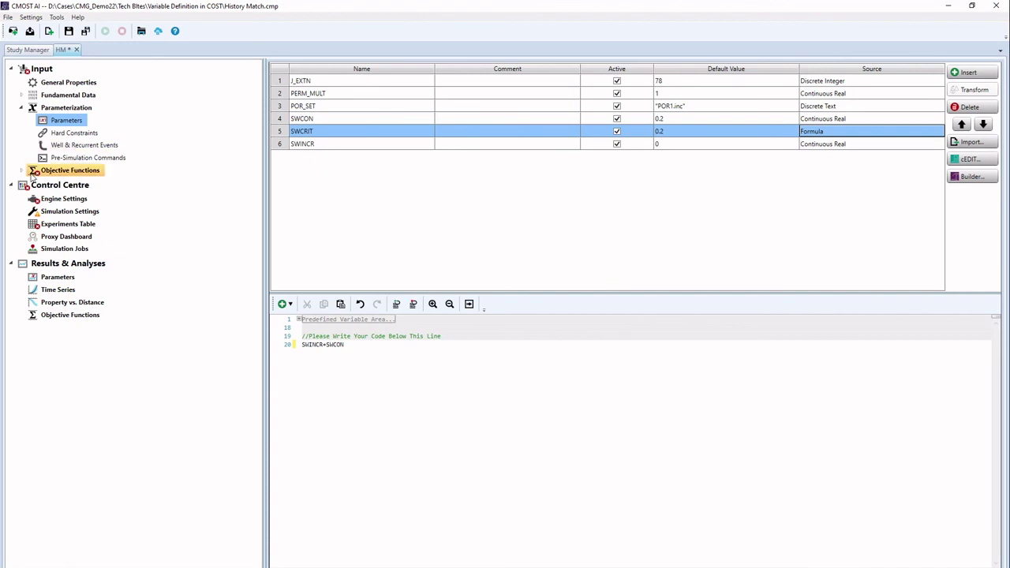
# Step: Add a Run CMG Builder Silently pre-simulation command, RunBuildSilently001, then return to Parameters
pyautogui.click(56, 157)
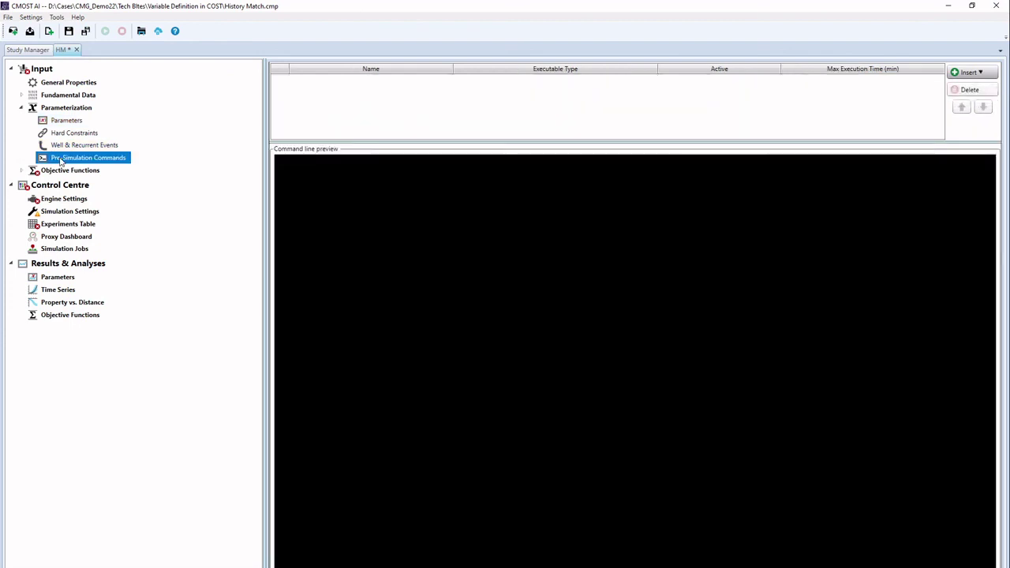
pyautogui.click(973, 73)
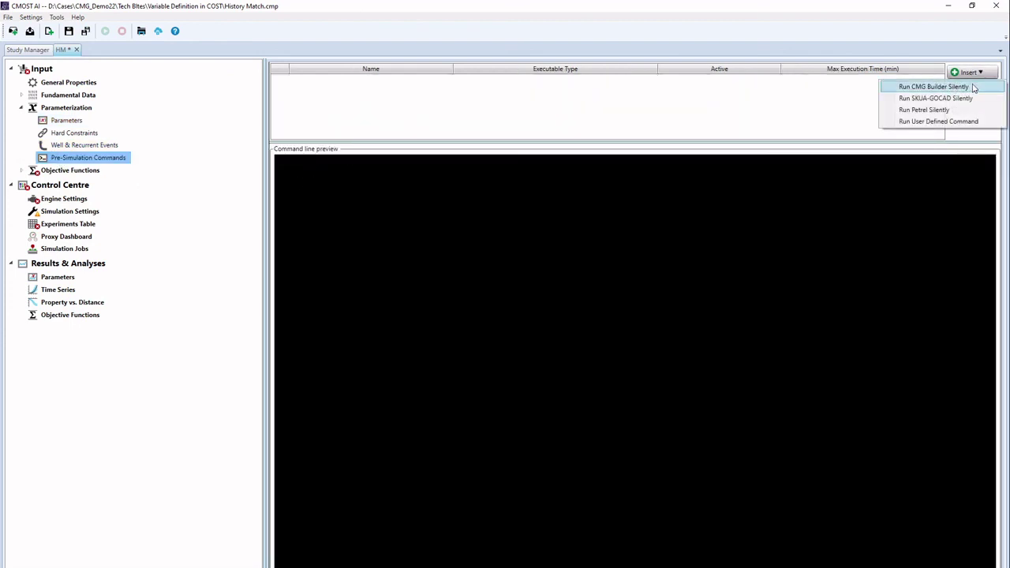
pyautogui.click(933, 87)
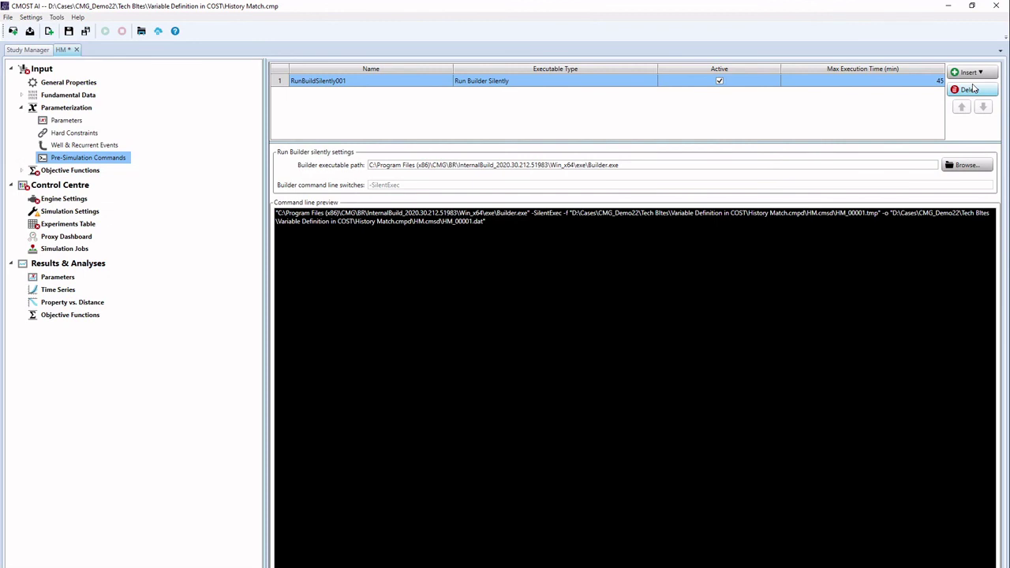
pyautogui.click(70, 124)
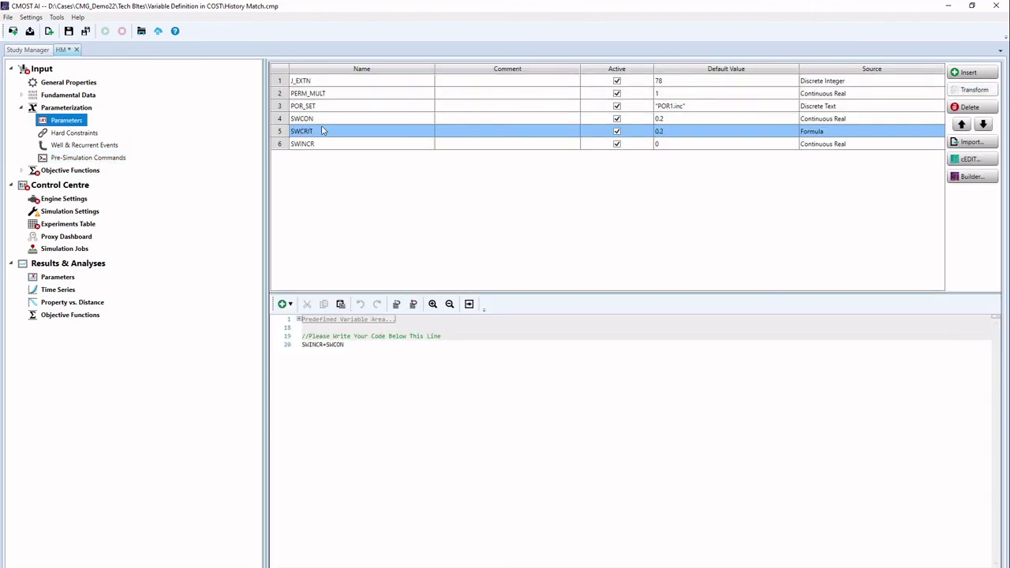